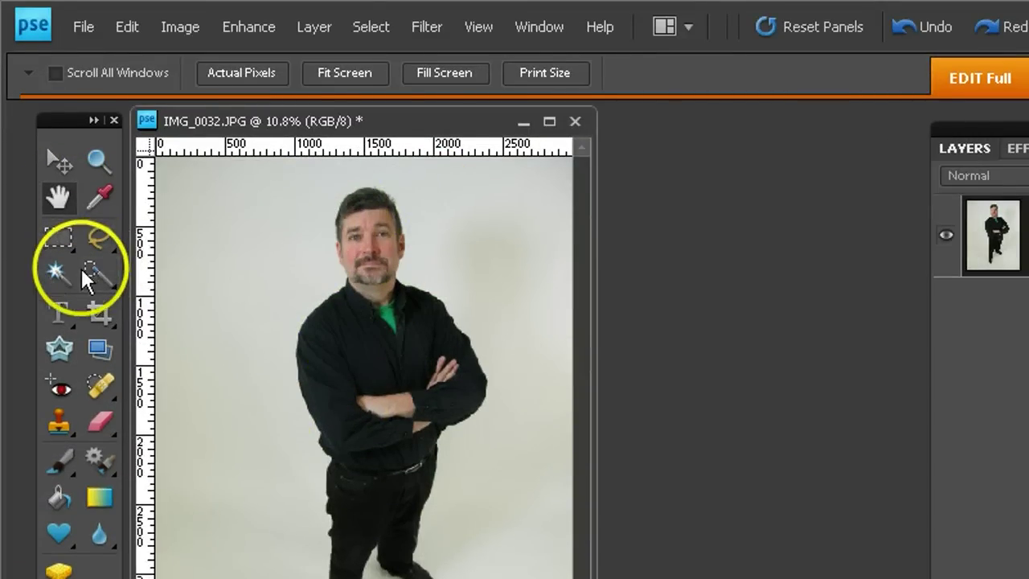
Step: Crop the photo to the man's head and shoulders at 500 px by 500 px with 72 pixels/inch resolution
left_click(98, 314)
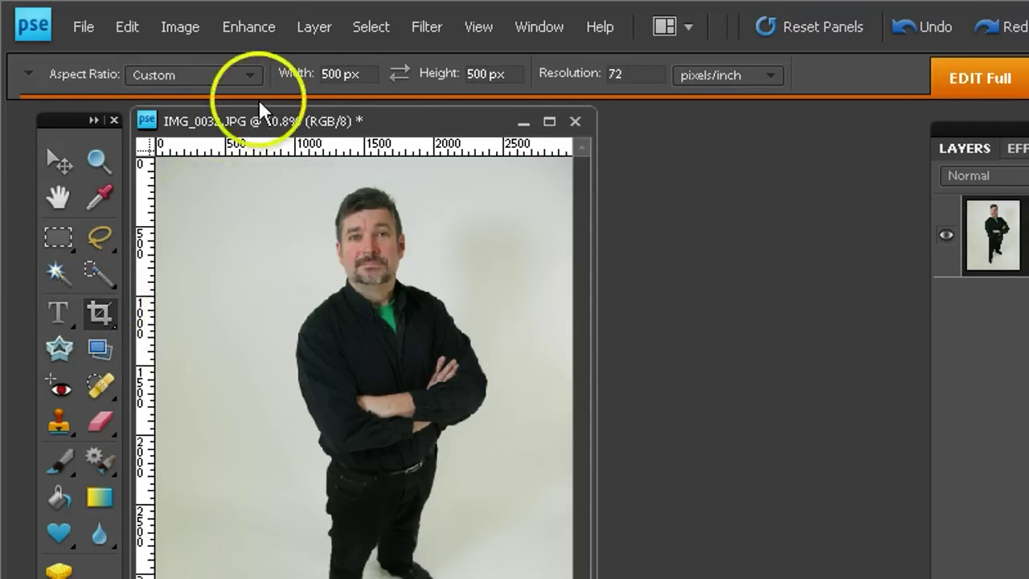
type("500")
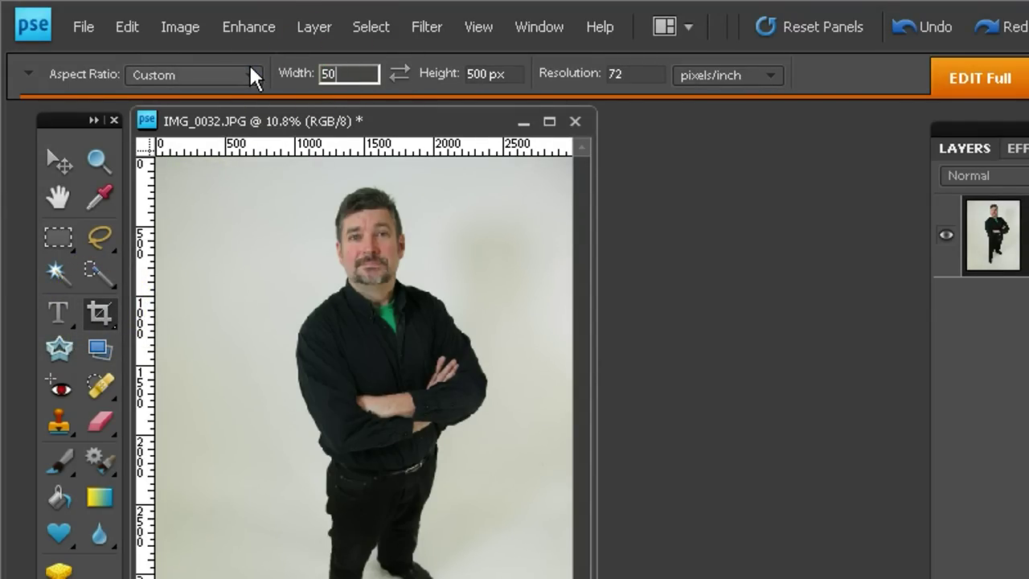
key("Tab")
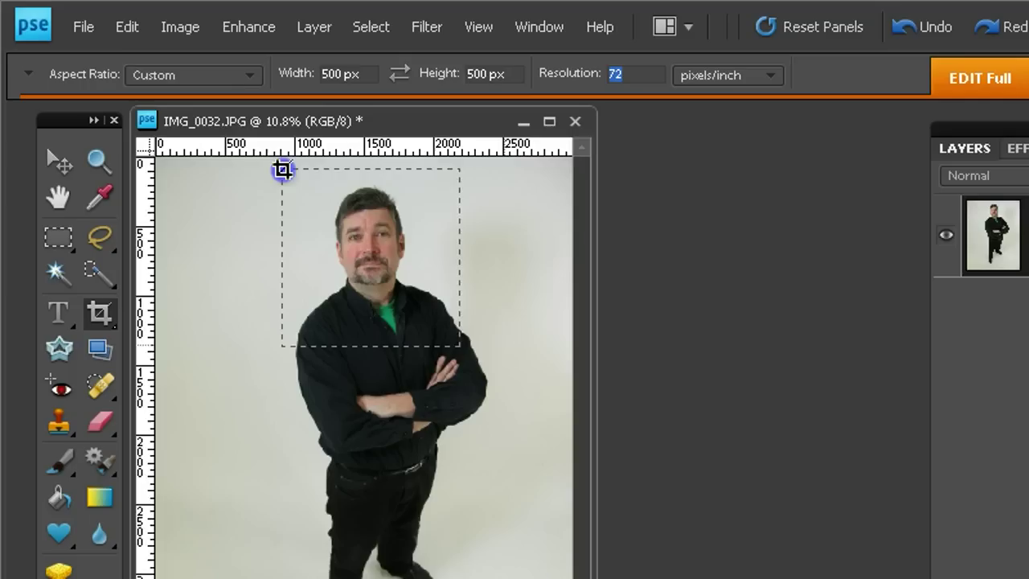
left_click_drag(282, 170, 504, 345)
left_click_drag(393, 312, 393, 296)
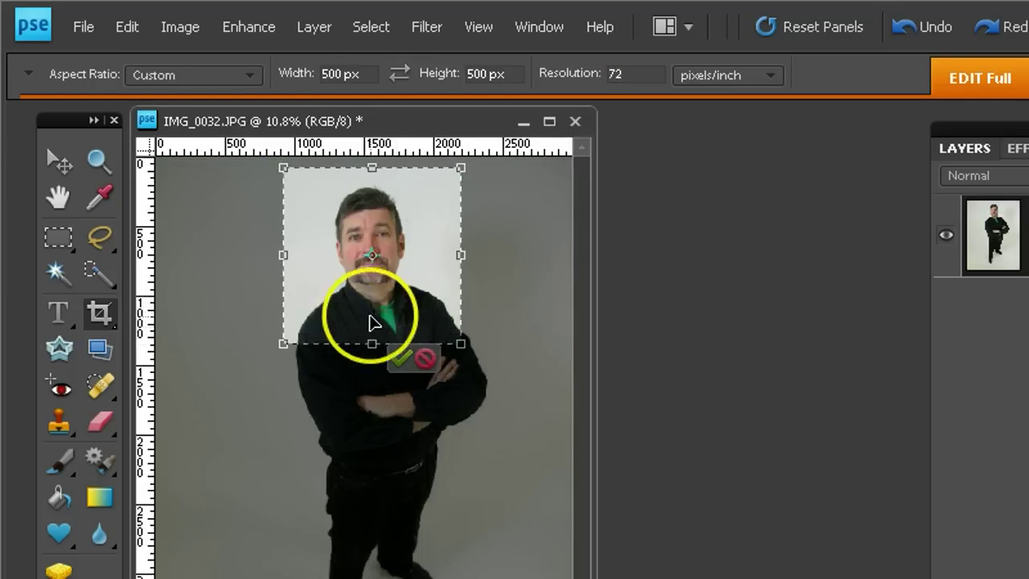
left_click(402, 364)
left_click(399, 354)
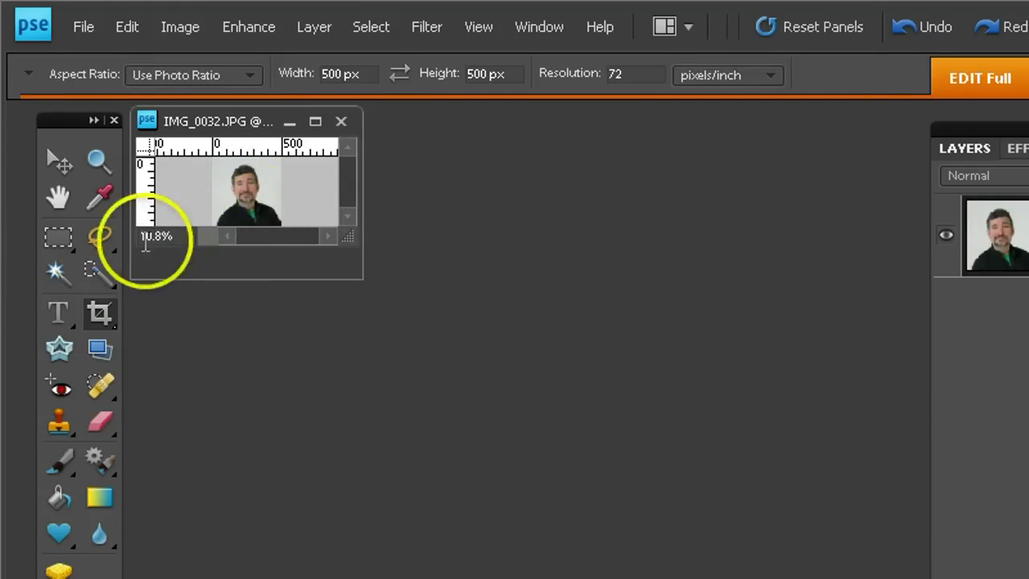
Step: Select the pale backdrop with the Magic Wand at tolerance 20, and invert the selection to the man
double_click(59, 198)
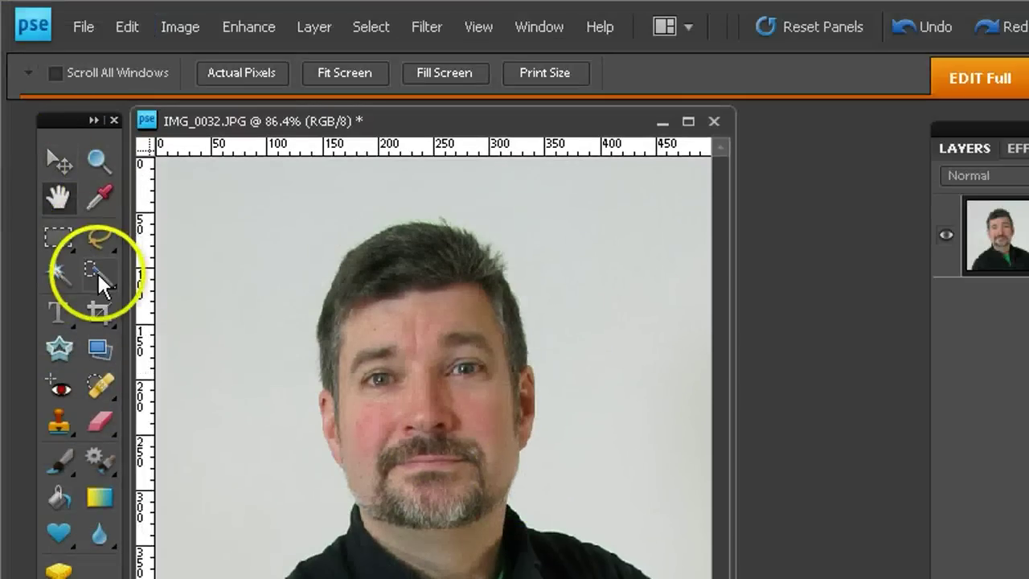
left_click(57, 271)
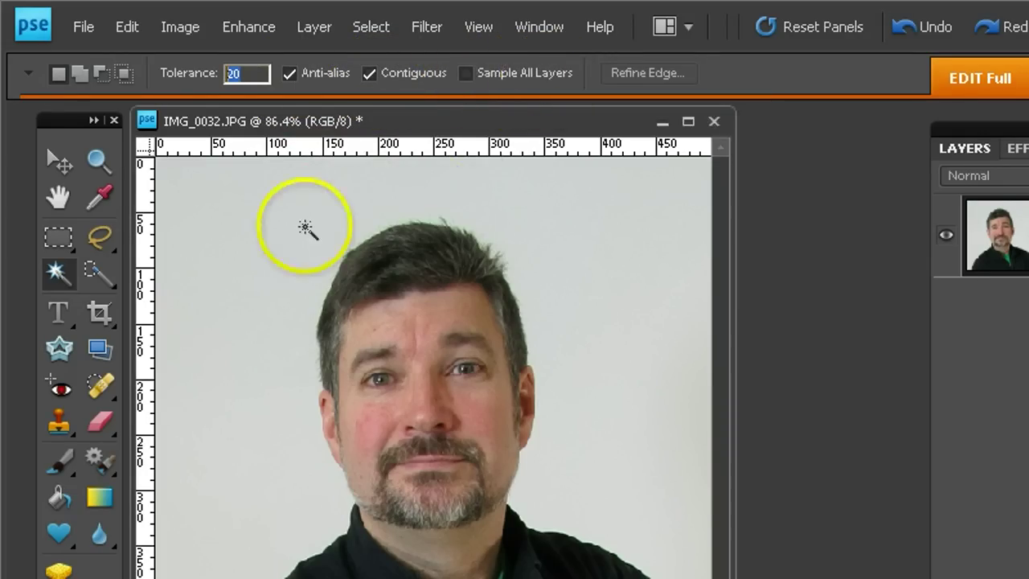
left_click(277, 266)
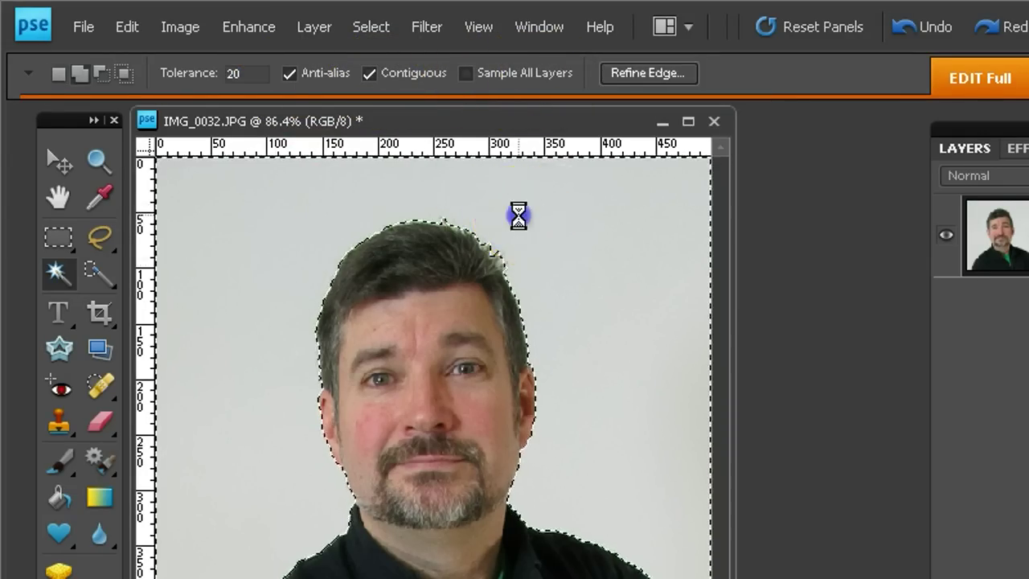
left_click(558, 354, "shift")
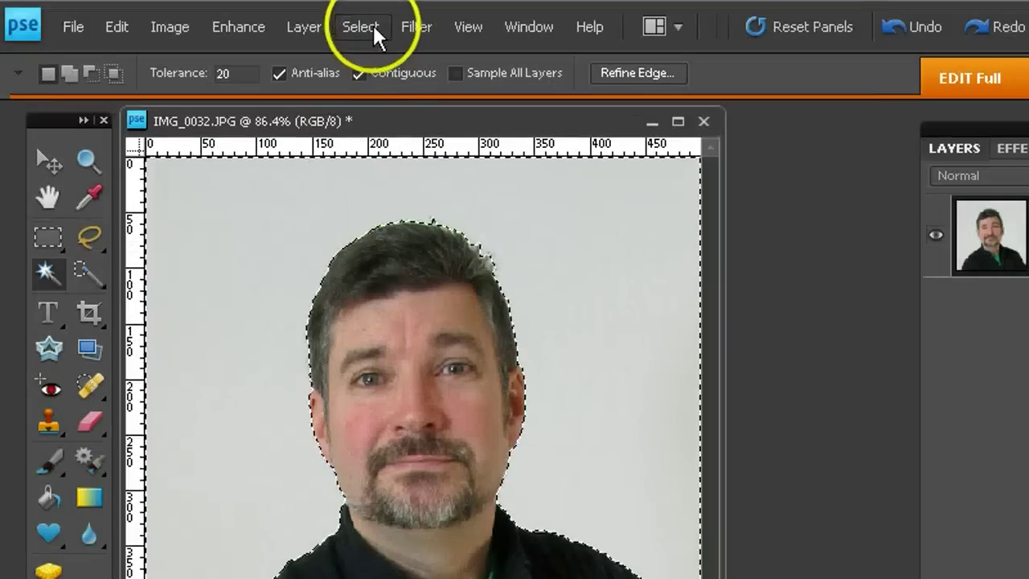
left_click(370, 30)
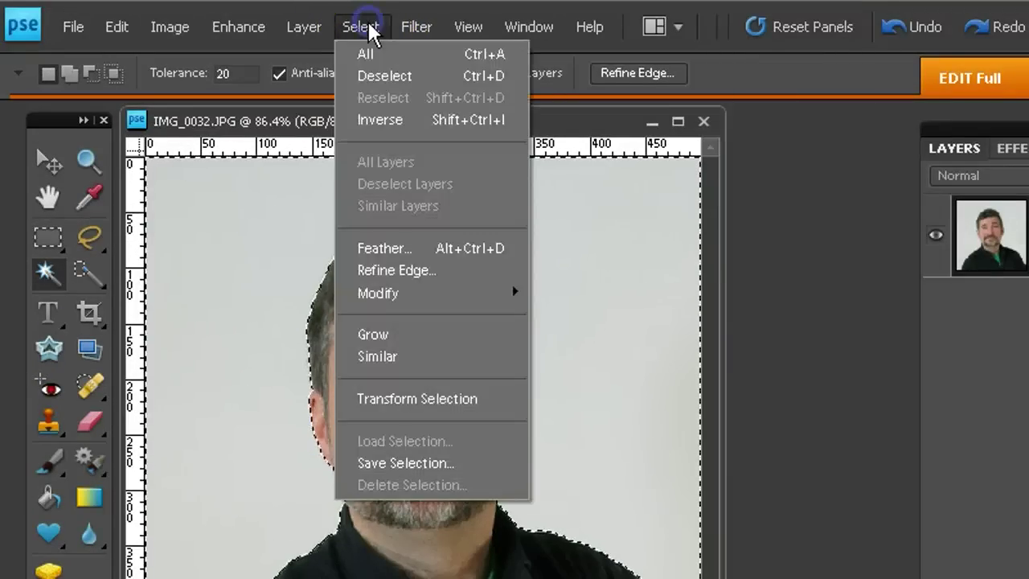
left_click(372, 119)
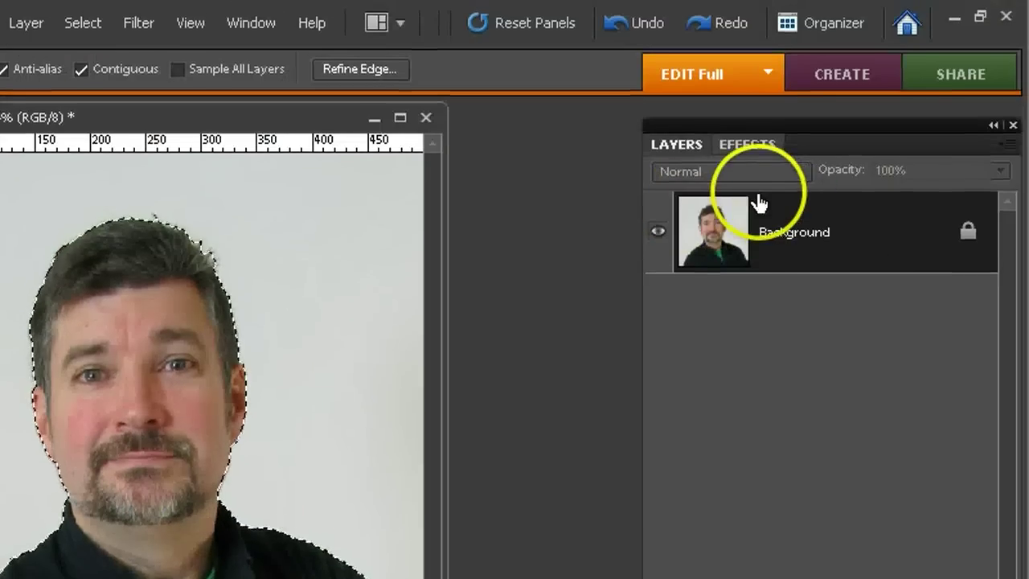
Step: Copy the selected man to a new layer and name it Head
key("ctrl+j")
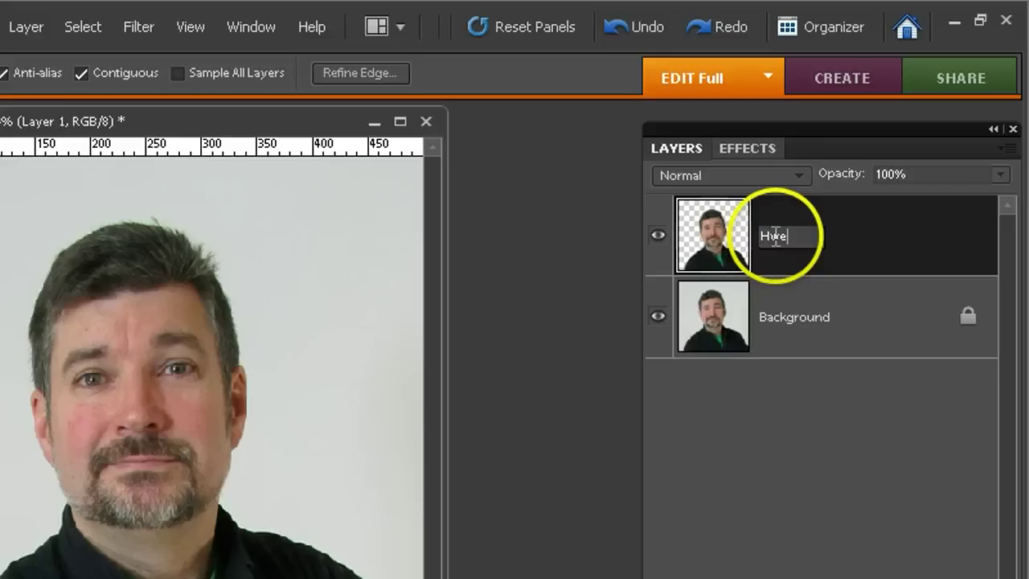
type("ad")
key("Return")
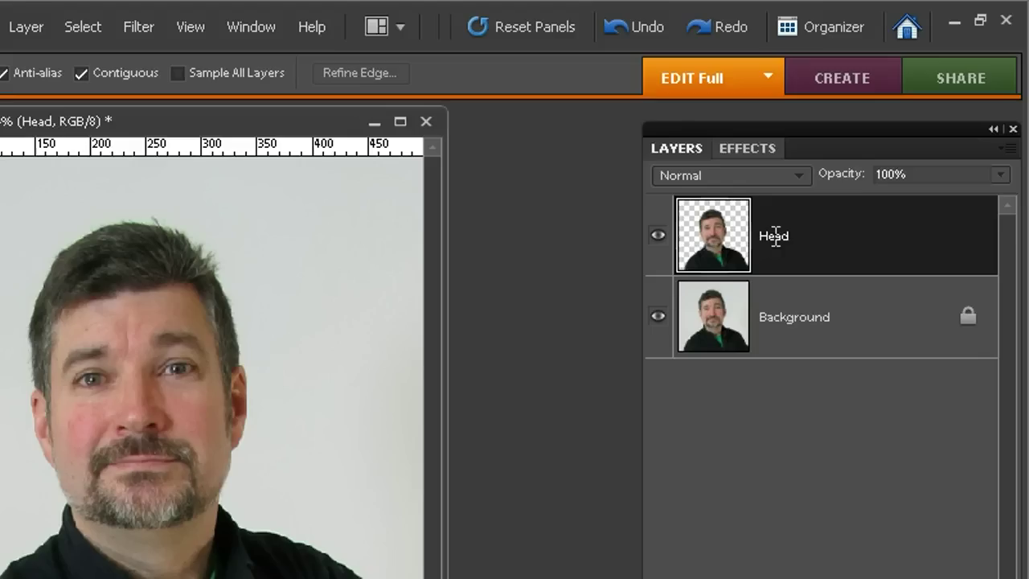
Step: Add an empty layer directly above the Background layer
left_click(826, 319)
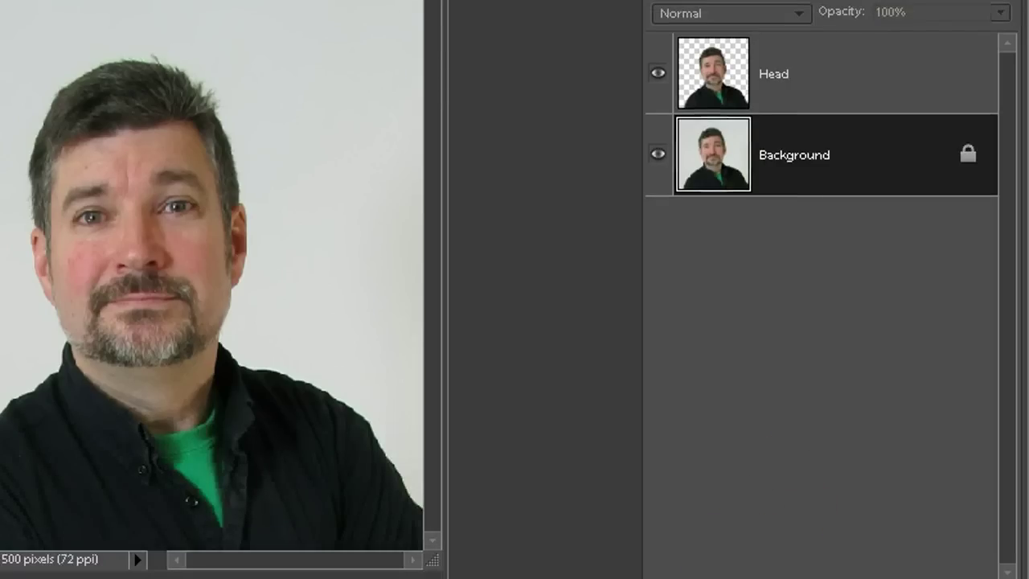
left_click(684, 573)
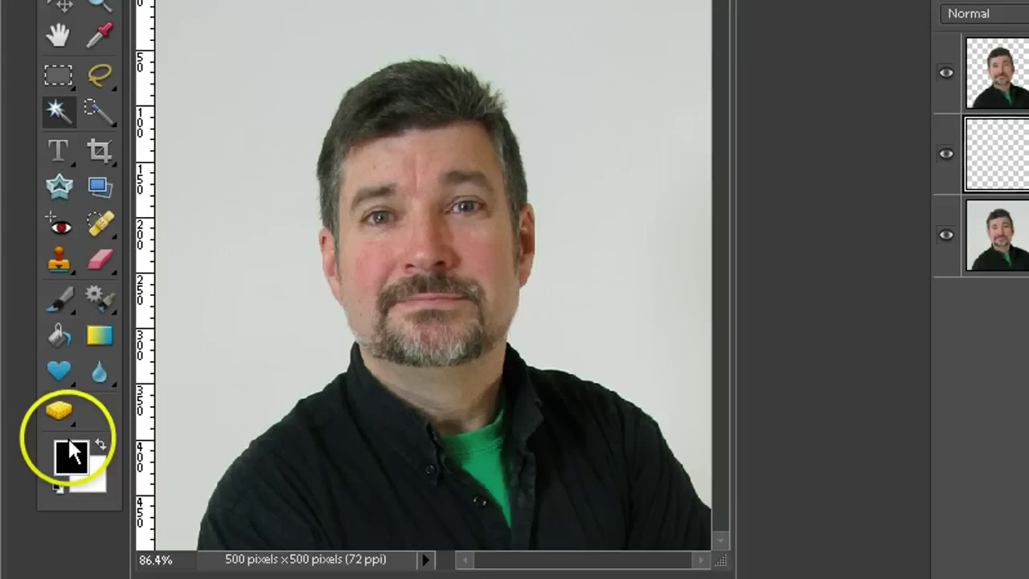
Step: Set the foreground colour to red aa1a1a and the background colour to dark red 4b1313
left_click(72, 454)
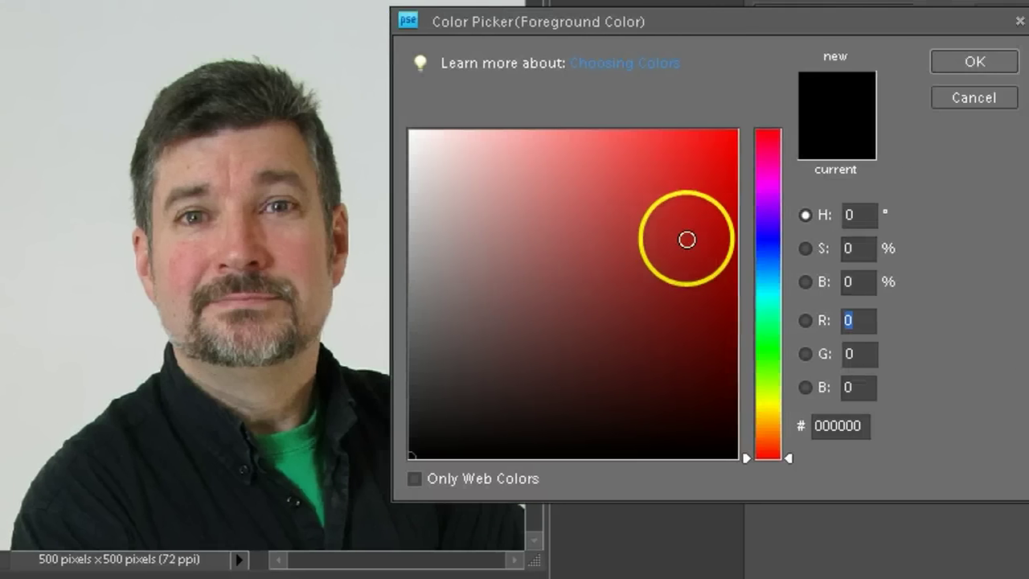
left_click(686, 240)
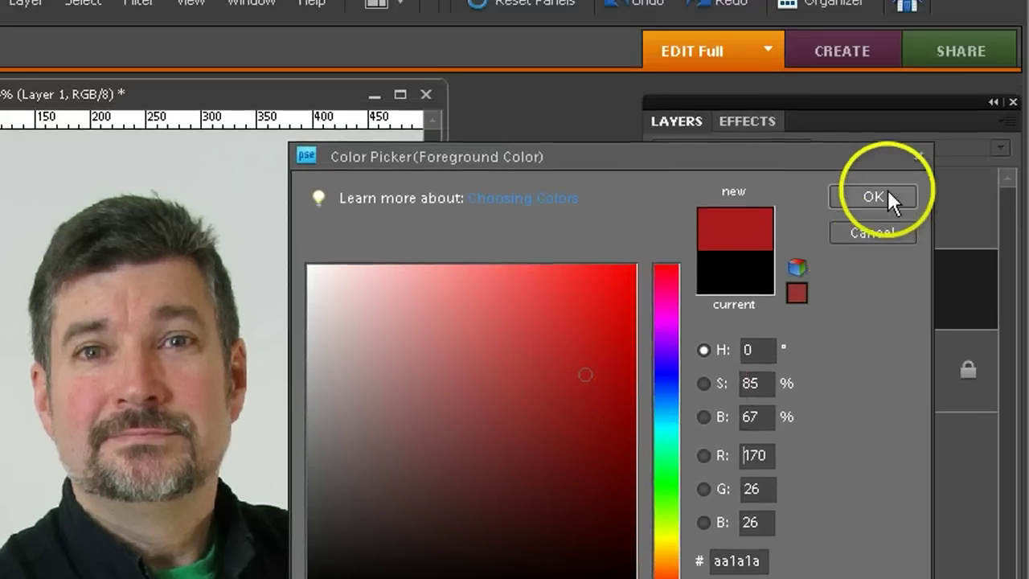
left_click(974, 62)
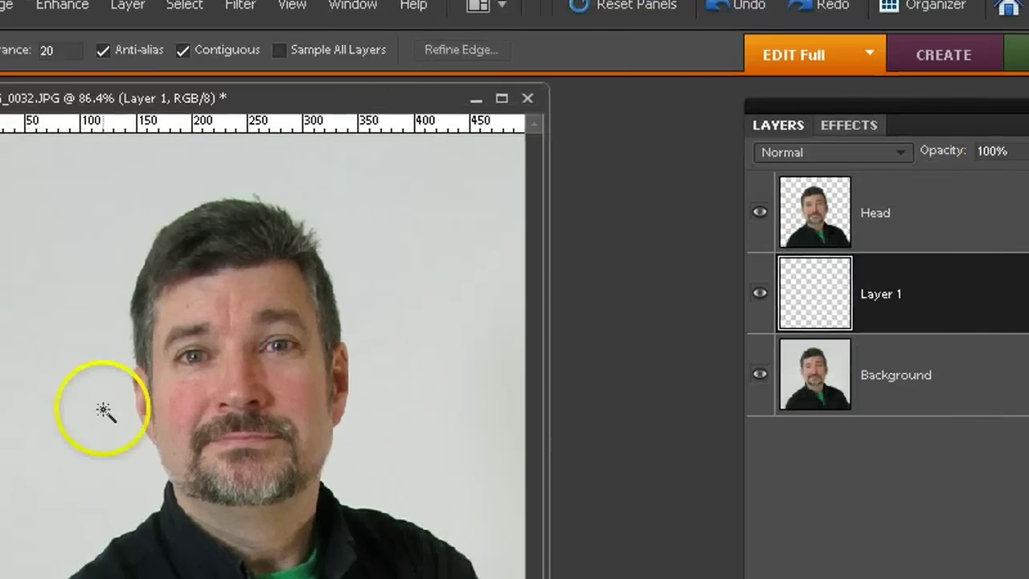
left_click(85, 485)
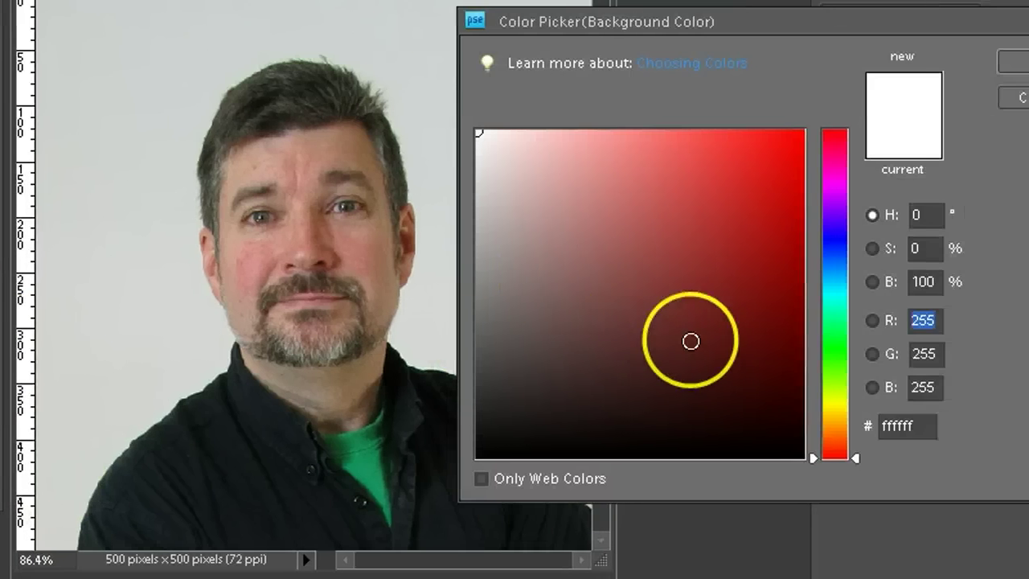
left_click(721, 363)
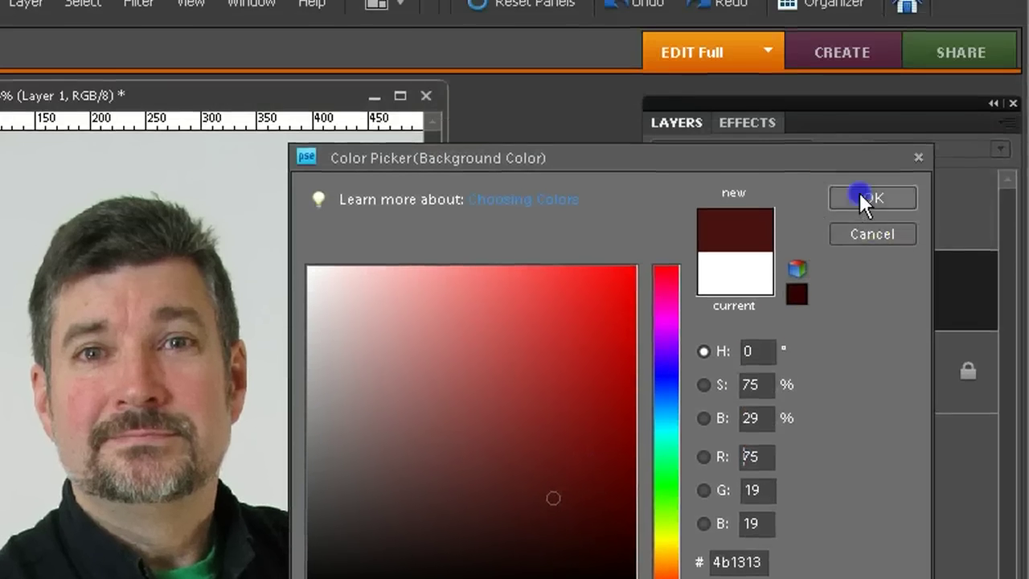
left_click(859, 192)
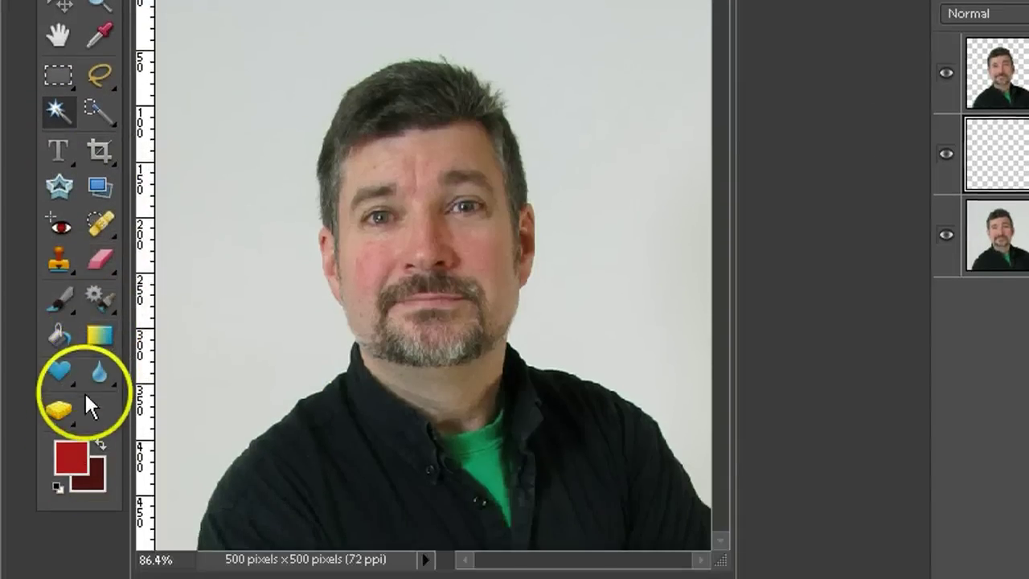
Step: Fill the empty layer with a radial red gradient running from the middle of the face out towards the lower-right corner
left_click(99, 336)
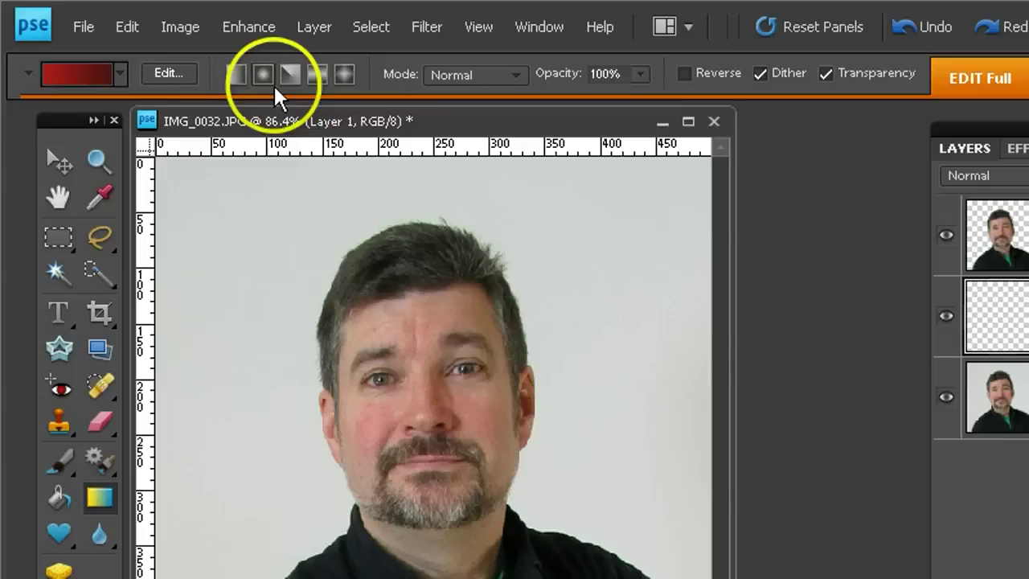
left_click(265, 75)
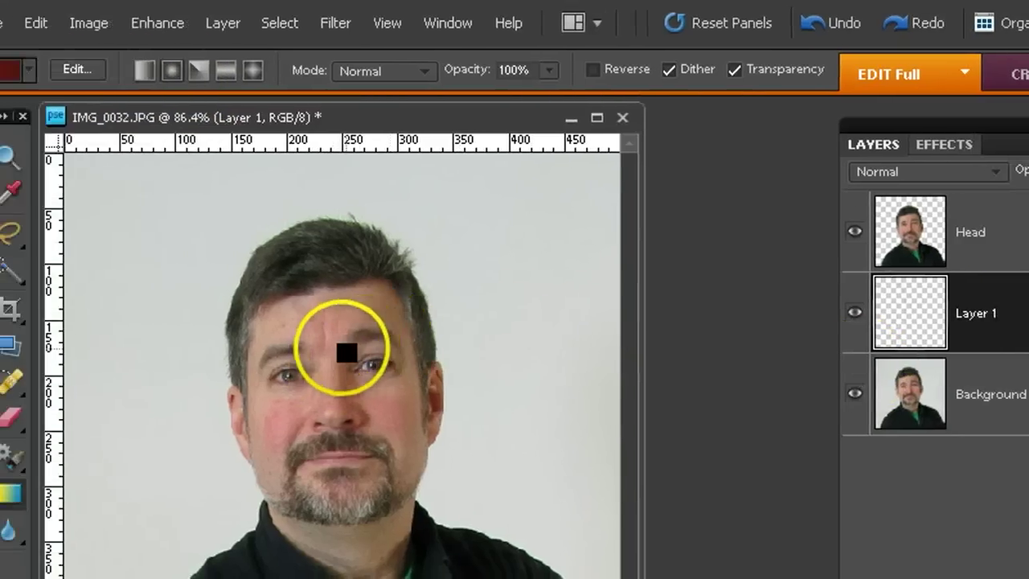
left_click_drag(343, 356, 470, 416)
left_click_drag(594, 478, 598, 482)
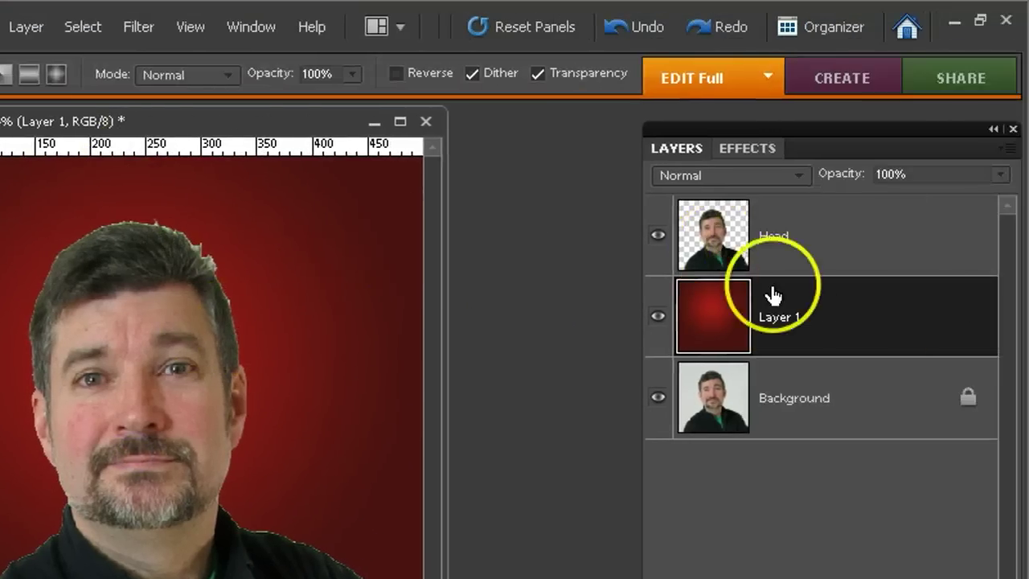
Step: Rename the gradient layer as New Background
double_click(786, 312)
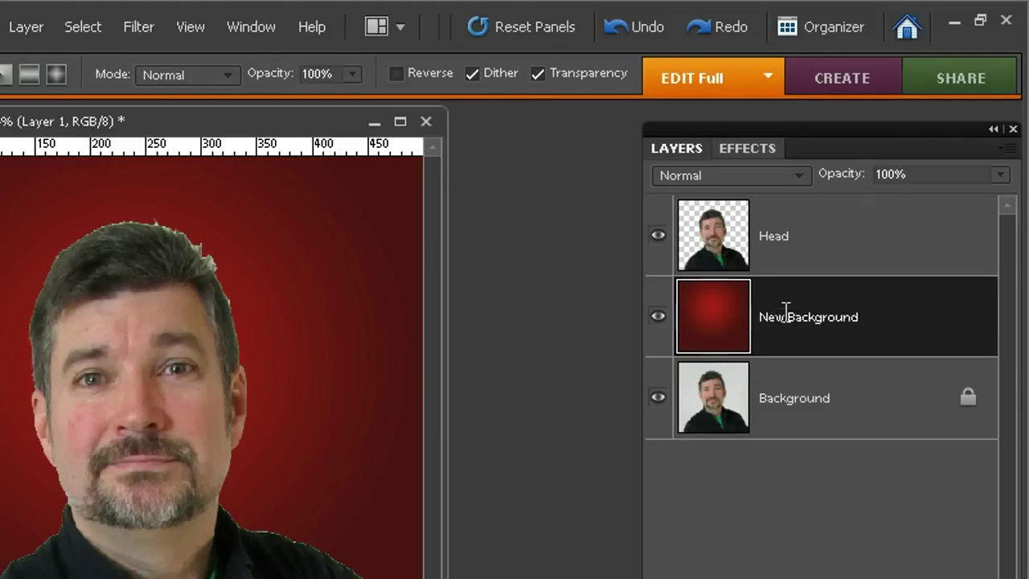
type("New Background")
key("Return")
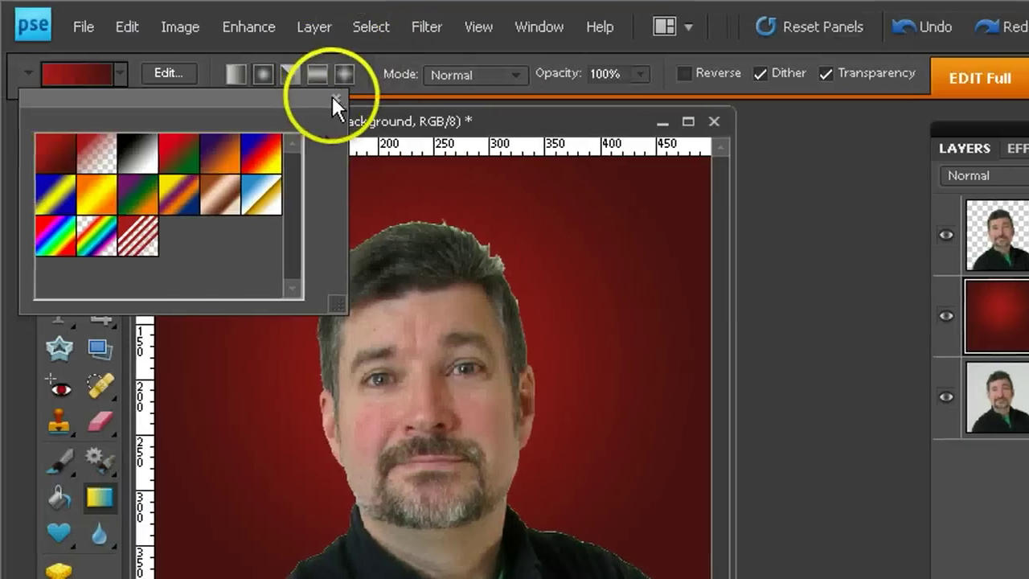
Step: Load the outline of the Head layer as a selection and invert it to the area around the man
left_click(184, 187)
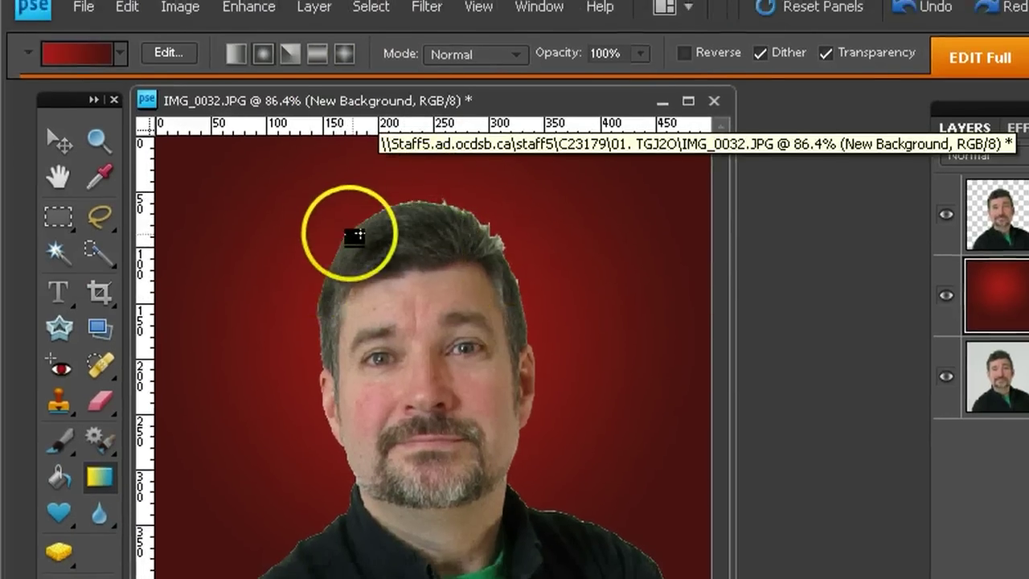
left_click(402, 213)
left_click(421, 243)
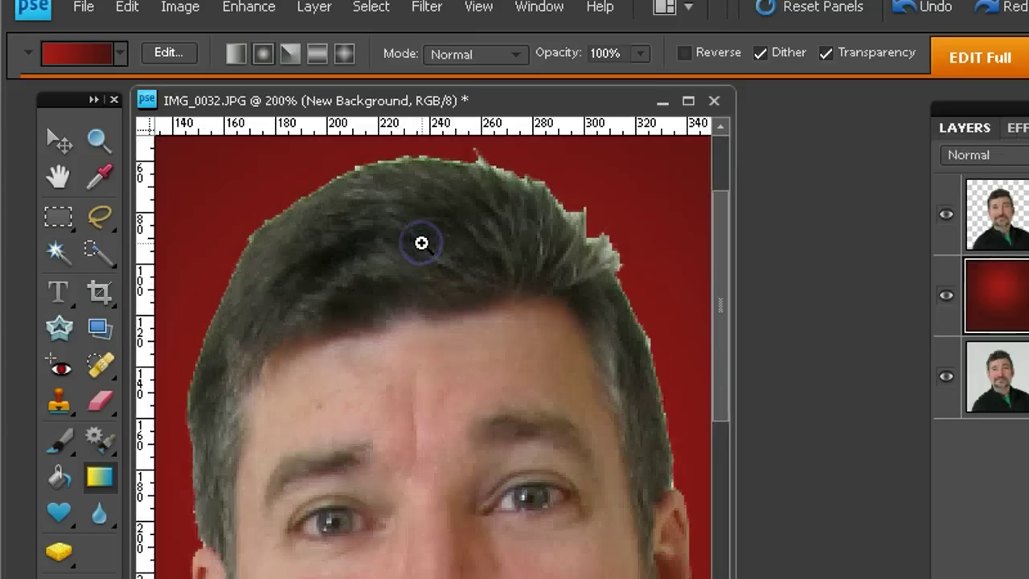
left_click_drag(458, 298, 458, 354)
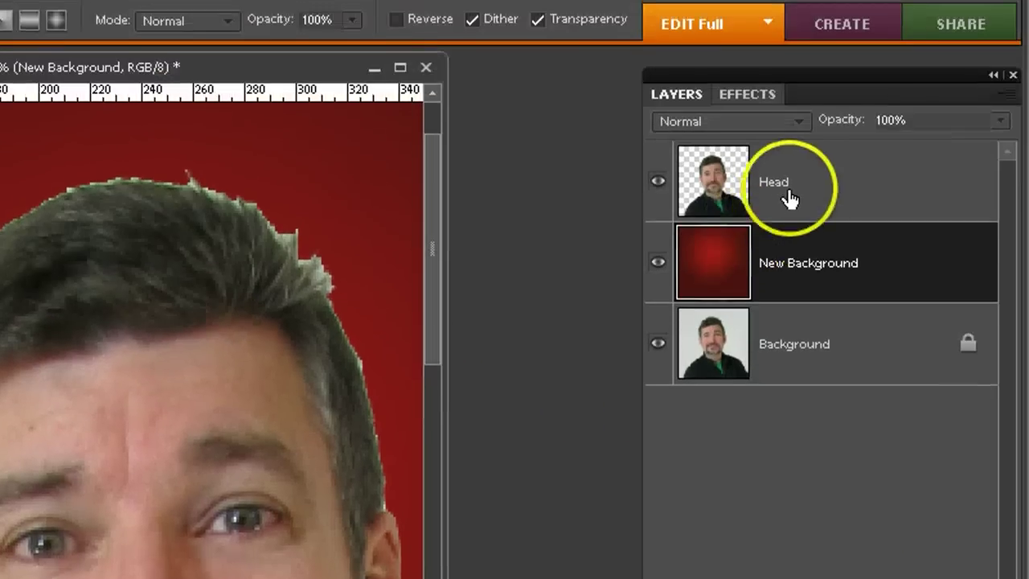
left_click(781, 190)
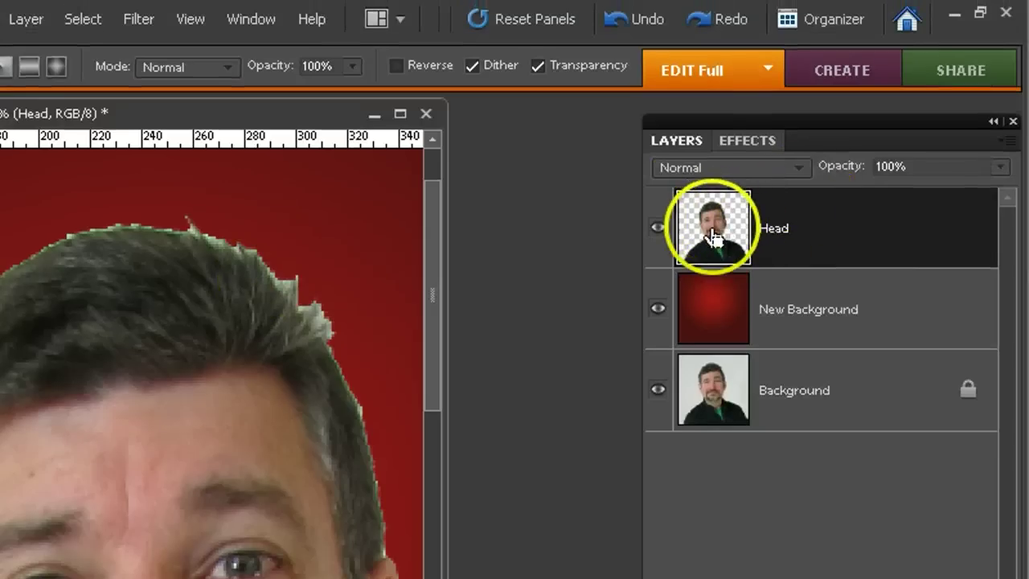
left_click(714, 235, "ctrl")
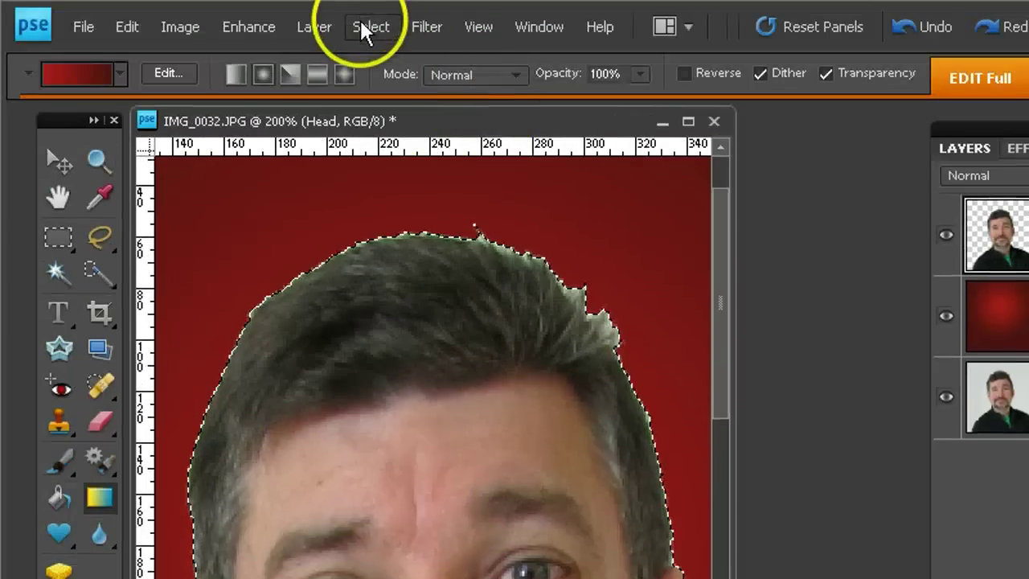
left_click(361, 25)
left_click(363, 119)
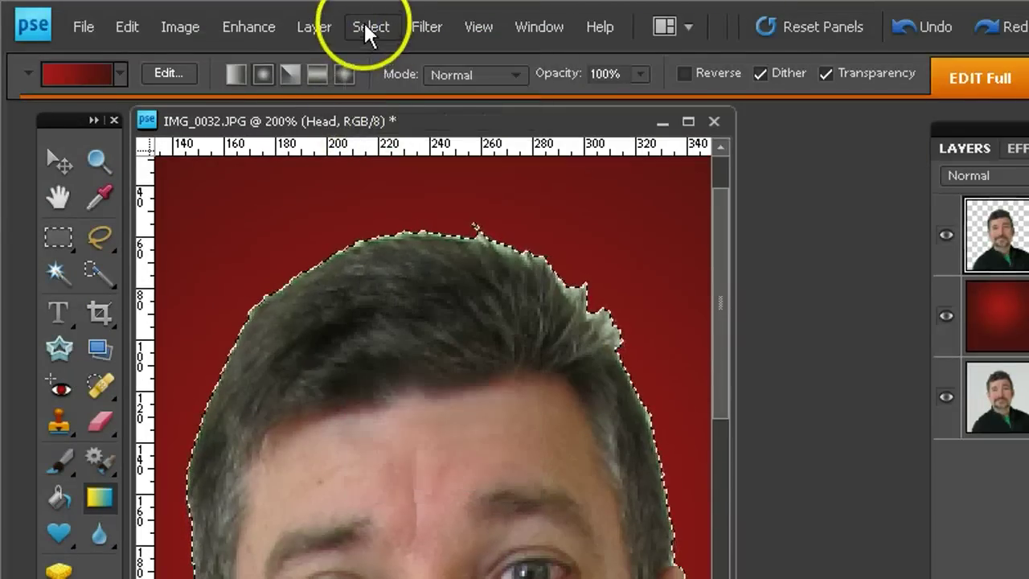
Step: Feather the inverted selection around the man by 1 pixel
left_click(366, 26)
left_click(393, 249)
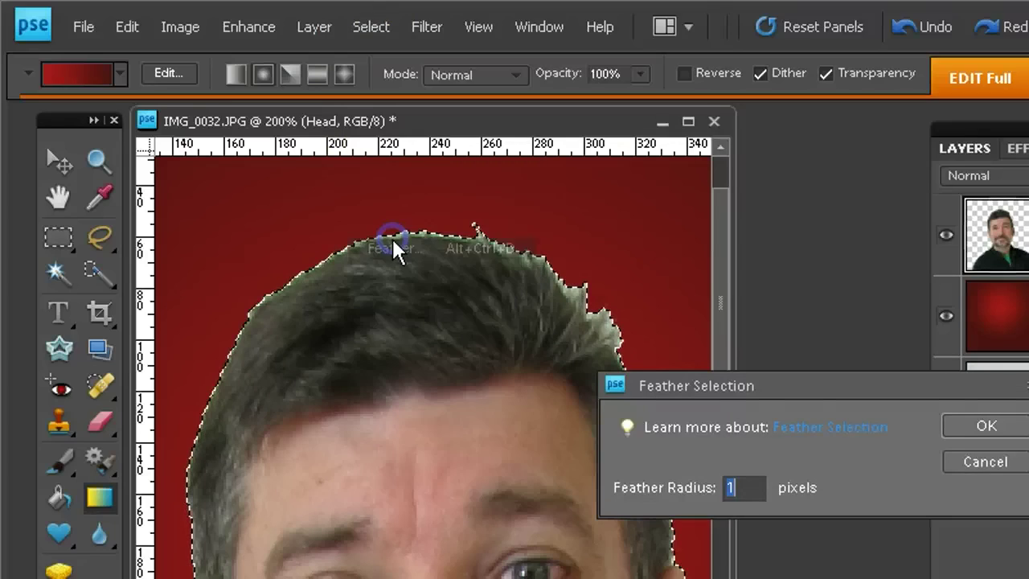
key("BackSpace")
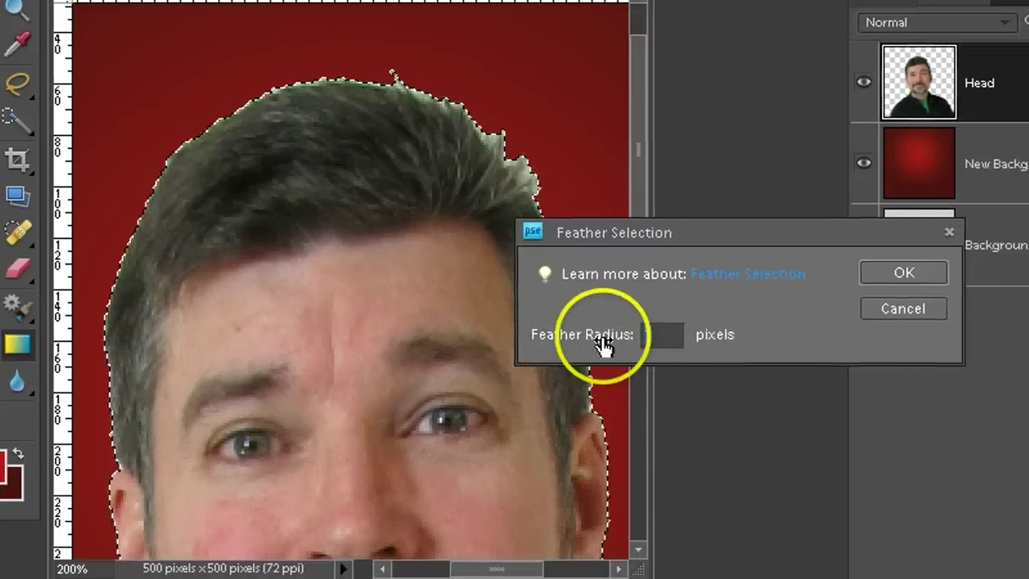
type("1")
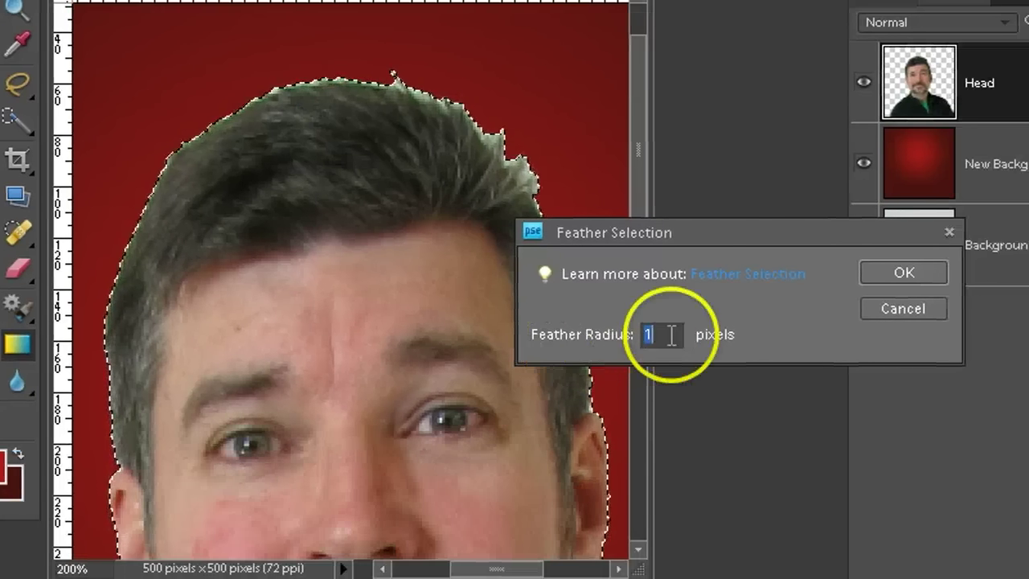
left_click(903, 273)
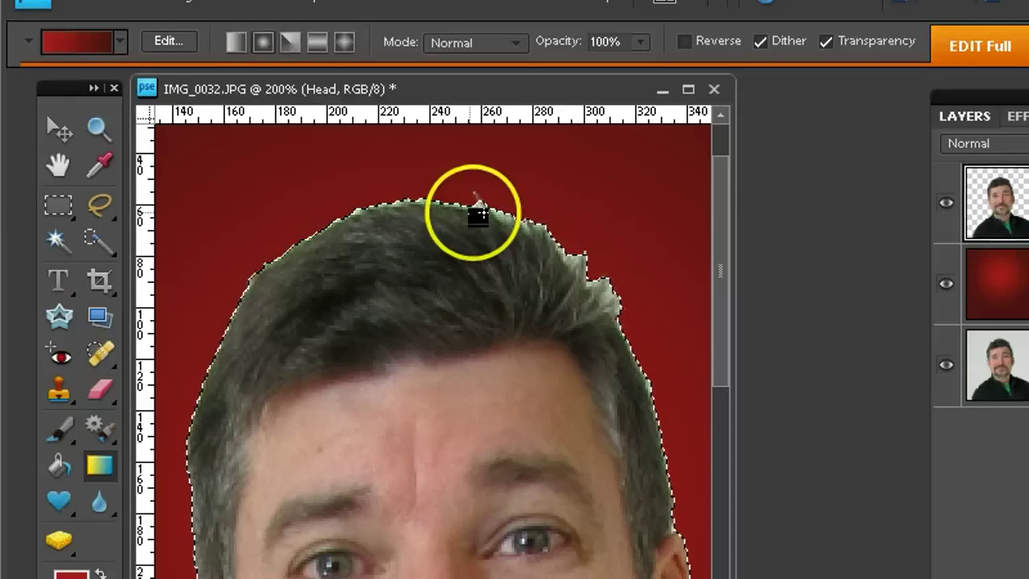
Step: Clear the feathered fringe around the man on the Head layer and deselect, comparing the edges before and after
mouse_move(478, 216)
left_mouse_down()
mouse_move(616, 362)
mouse_move(657, 468)
mouse_move(609, 371)
left_mouse_up()
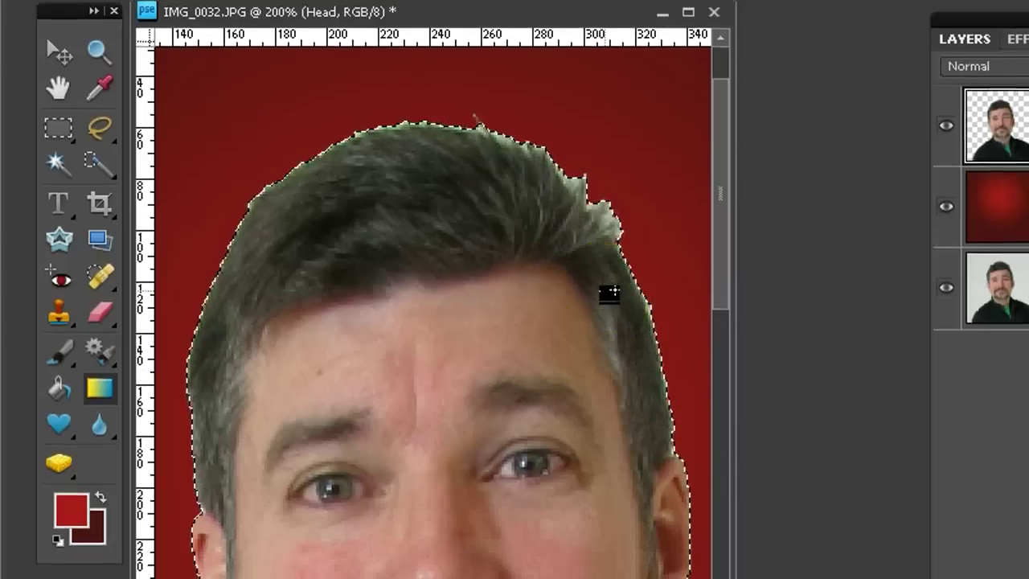
key("ctrl+d")
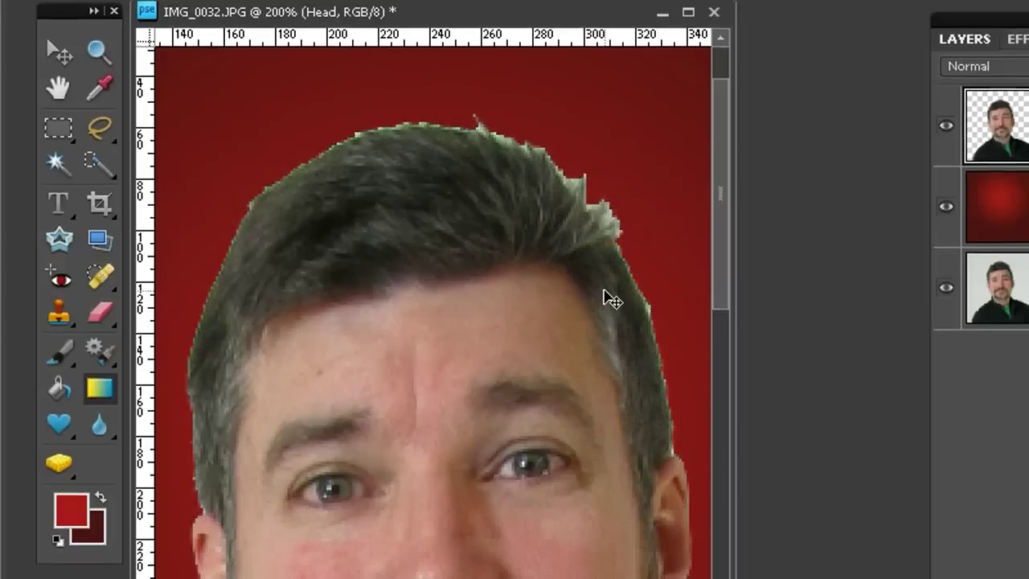
left_click(592, 222)
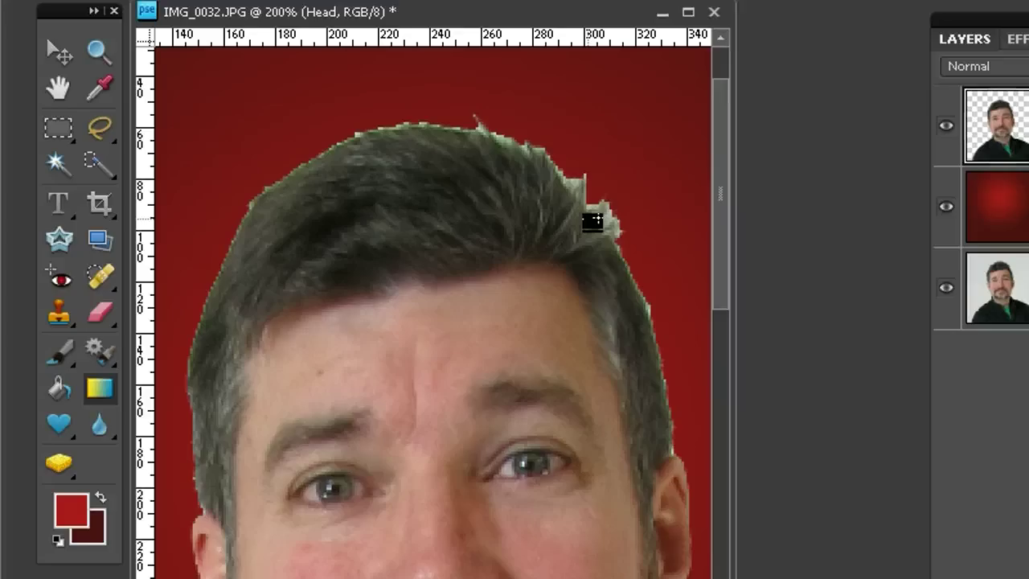
key("ctrl+z")
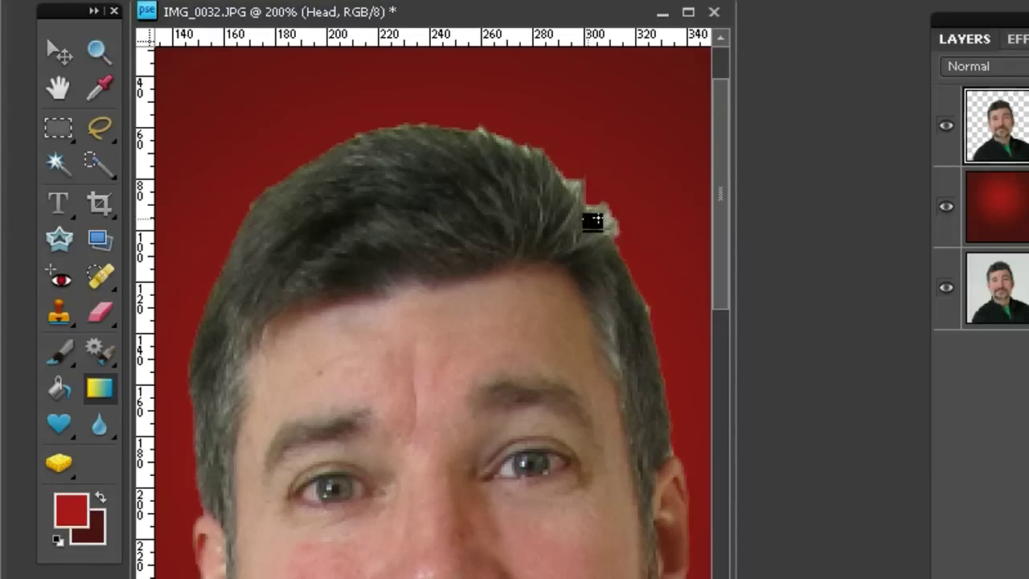
scroll(539, 292, "down", 4)
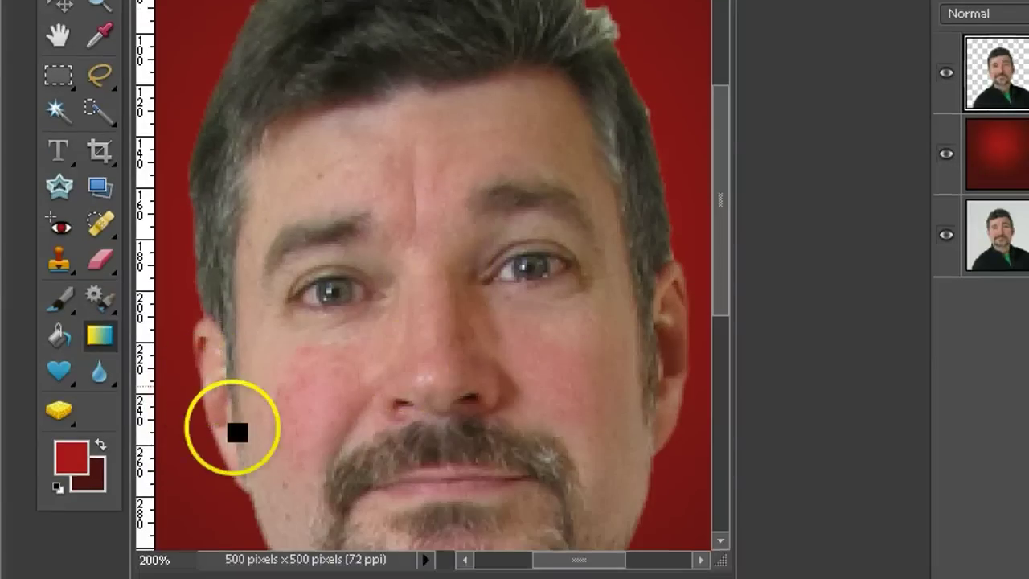
scroll(379, 413, "up", 4)
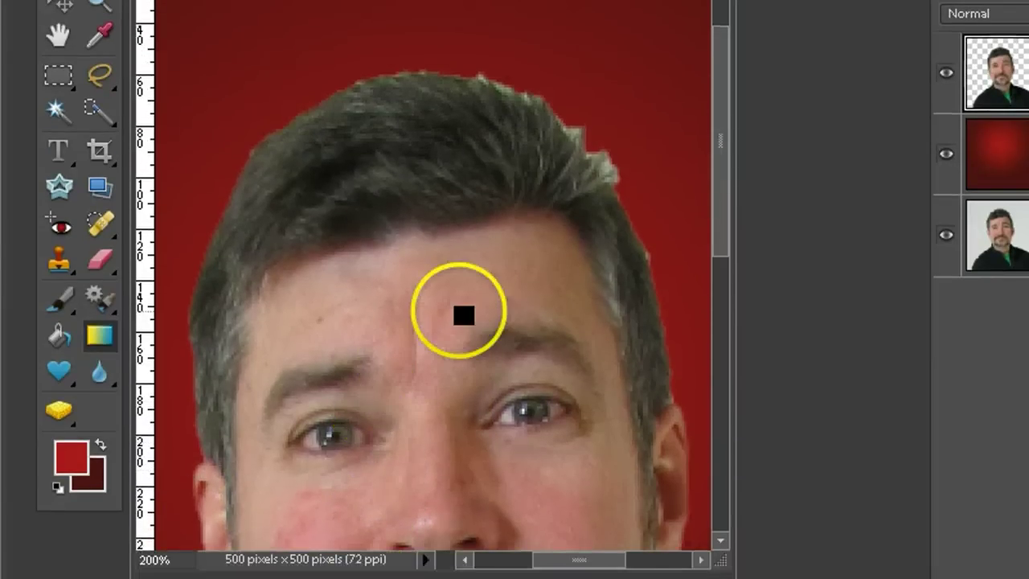
key("ctrl+z")
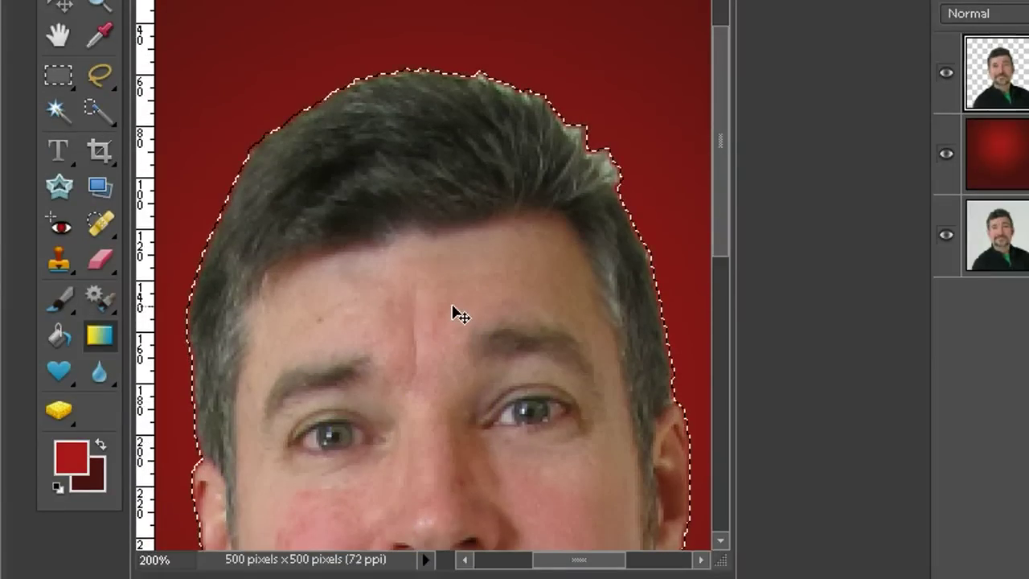
key("ctrl+d")
left_click(291, 268)
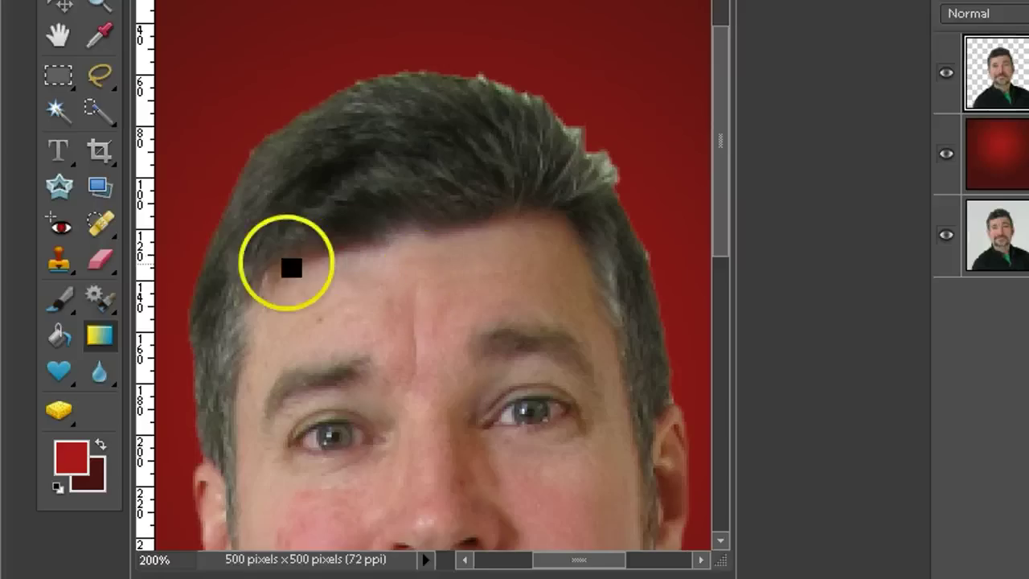
Step: Erase the stray light hair edges along the top and side of the head with a soft 5 px eraser at 60% opacity
left_click(99, 259)
left_click(613, 154)
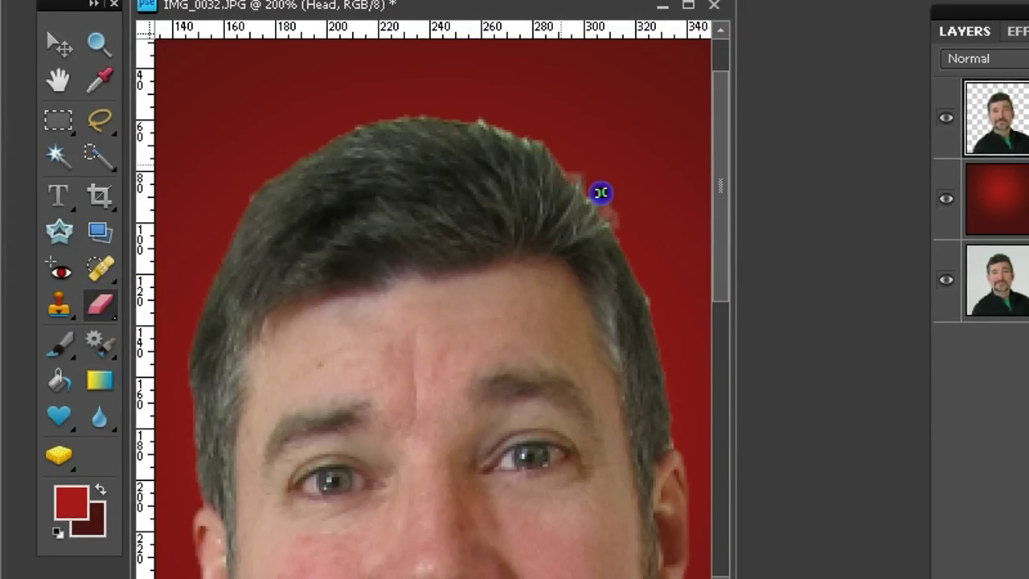
left_click(528, 126)
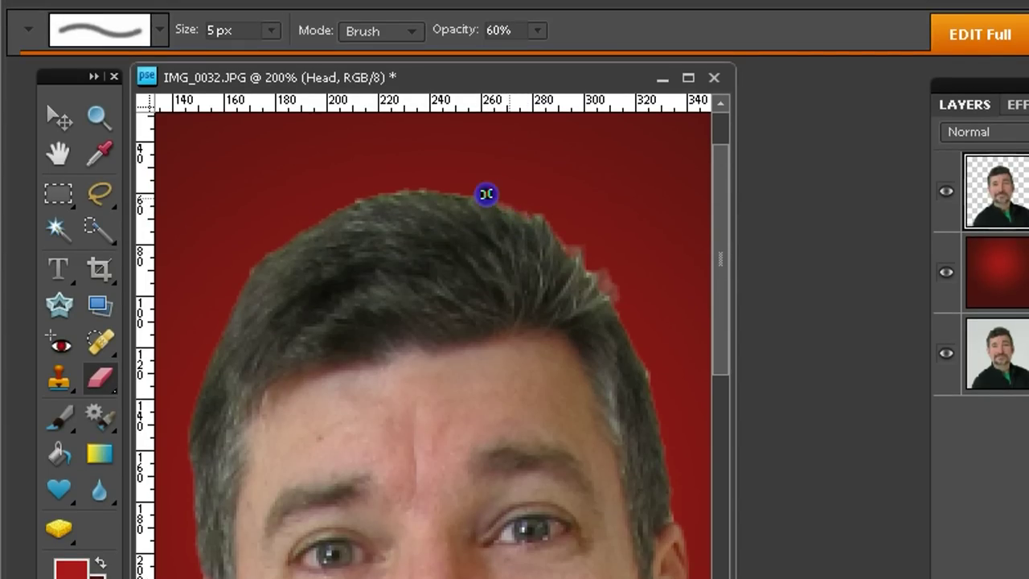
left_click(593, 264)
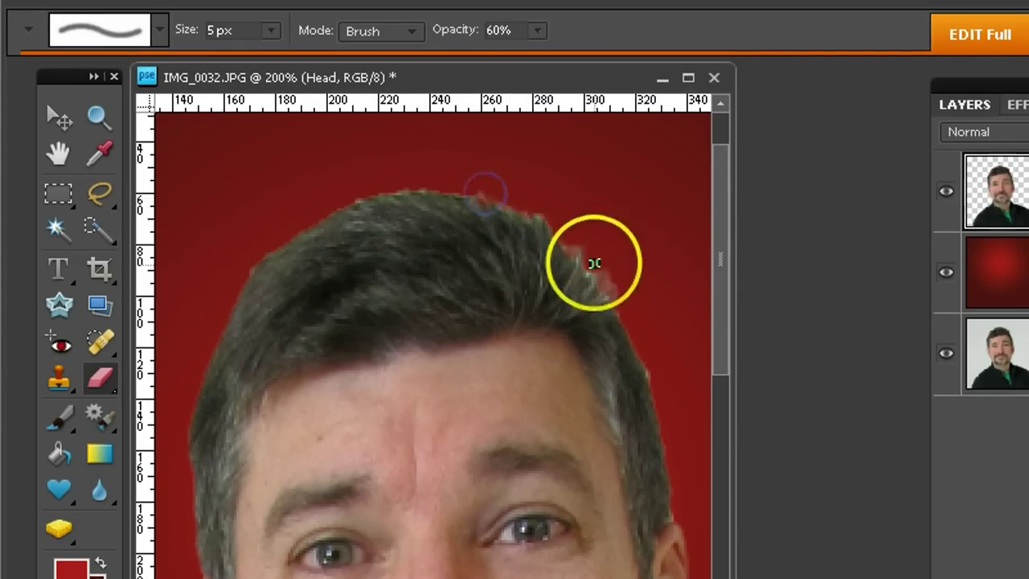
left_click(657, 383)
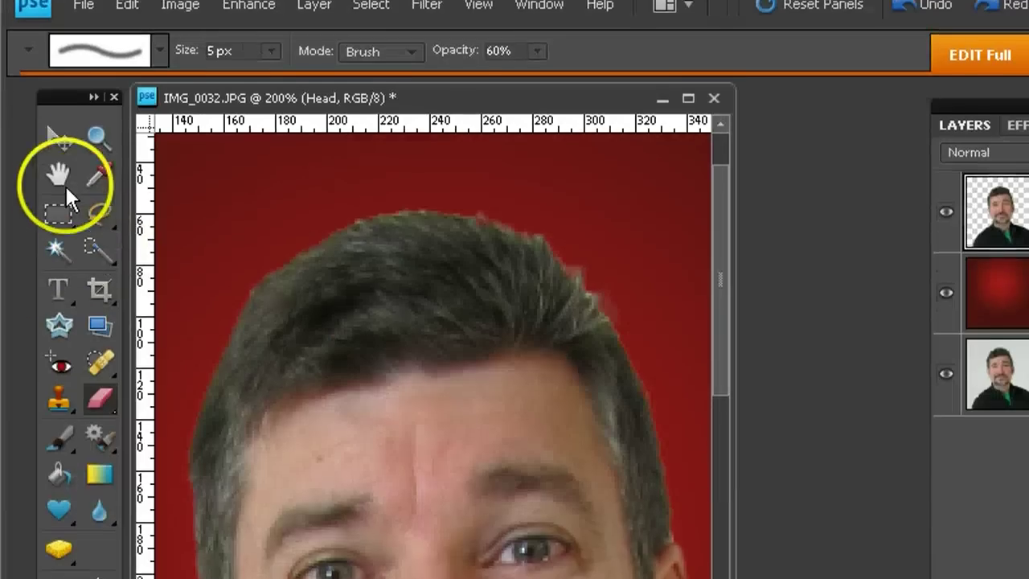
Step: Add a new empty layer above Head and draw a circular selection about 460 px across, centred on the portrait
double_click(58, 137)
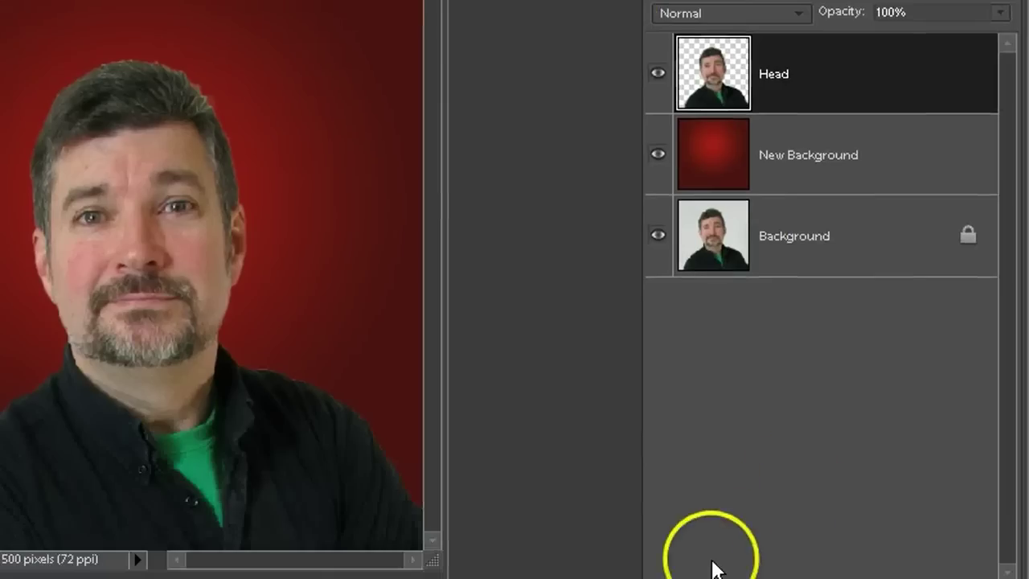
key("ctrl+shift+alt+n")
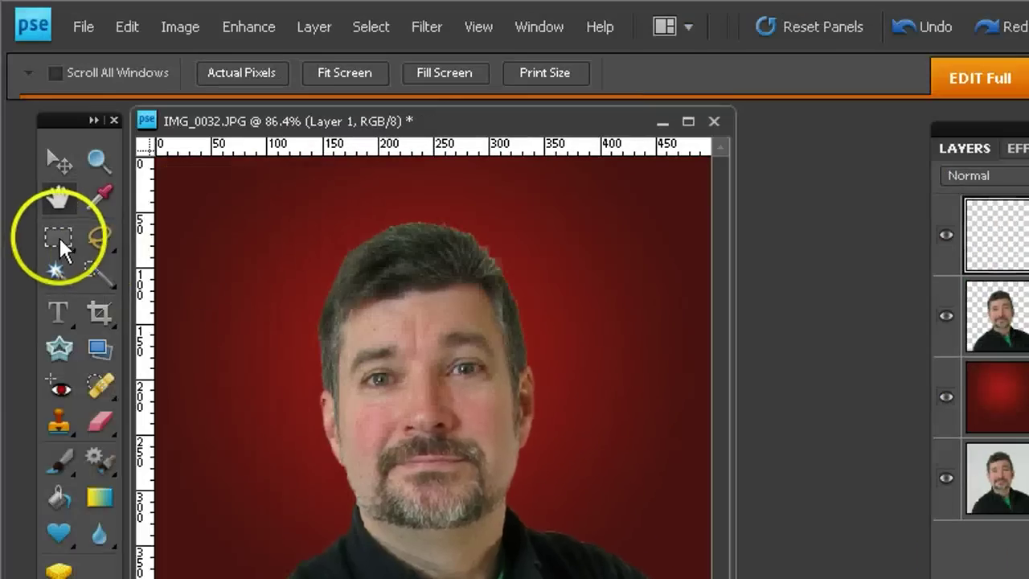
left_click(59, 241)
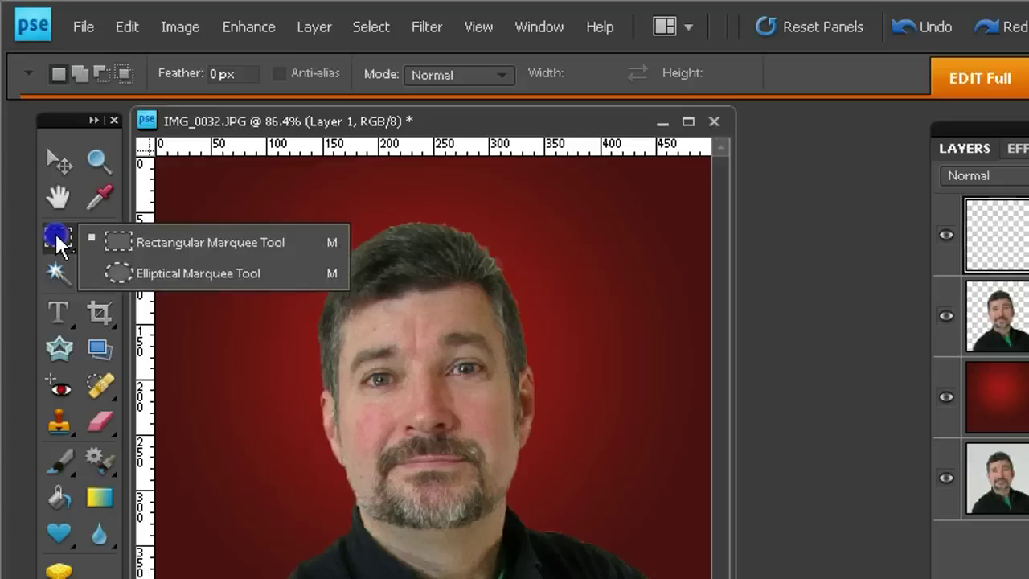
left_click(165, 273)
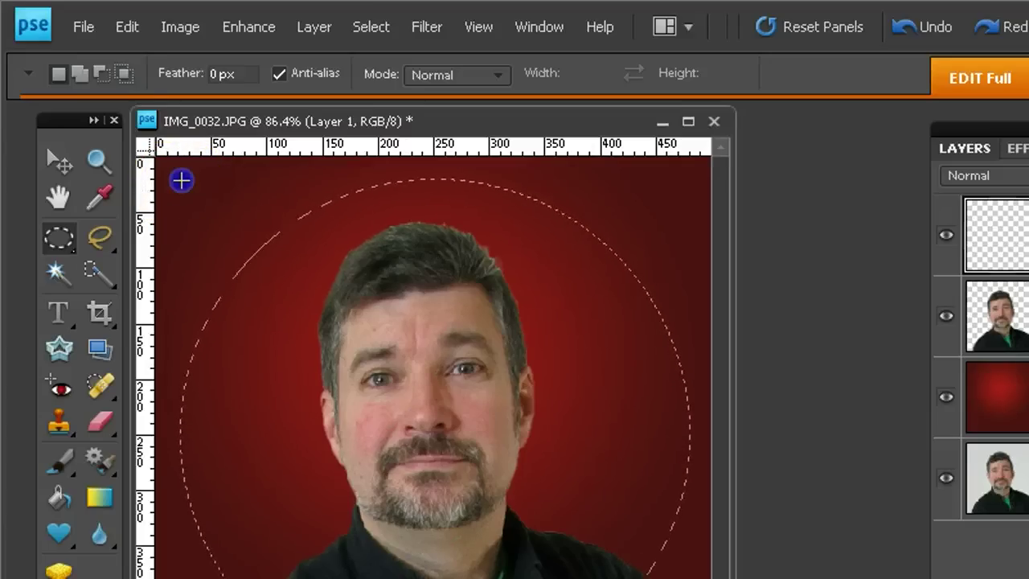
left_click_drag(182, 180, 684, 524)
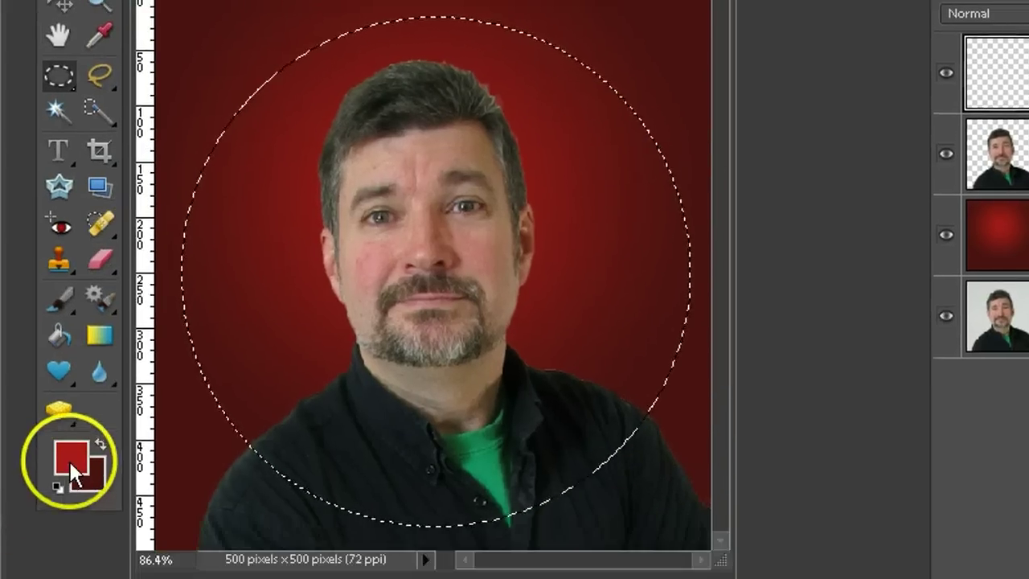
Step: Set the foreground colour to a medium blue and fill the circular selection on the new layer with it
left_click(70, 460)
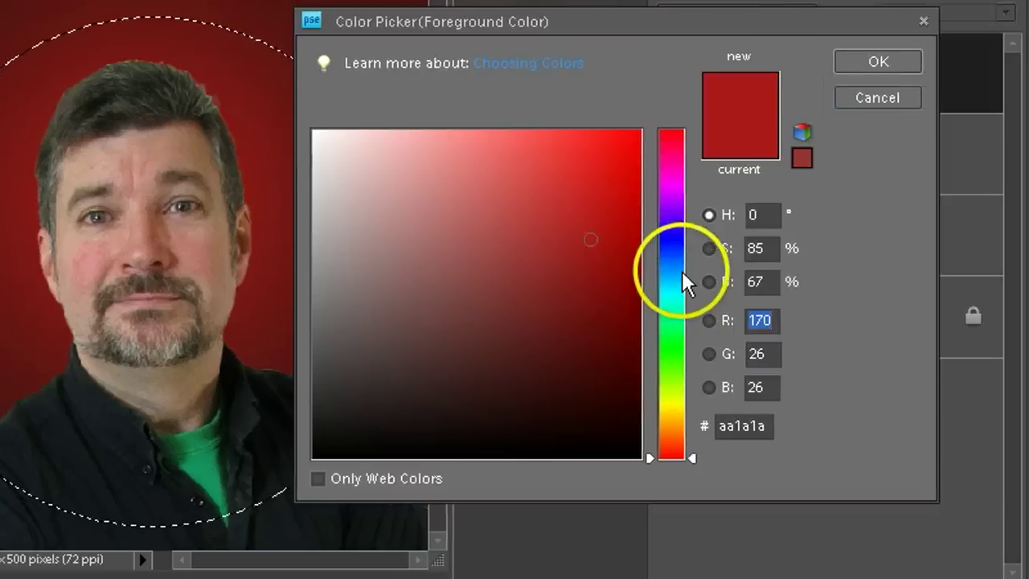
left_click(964, 256)
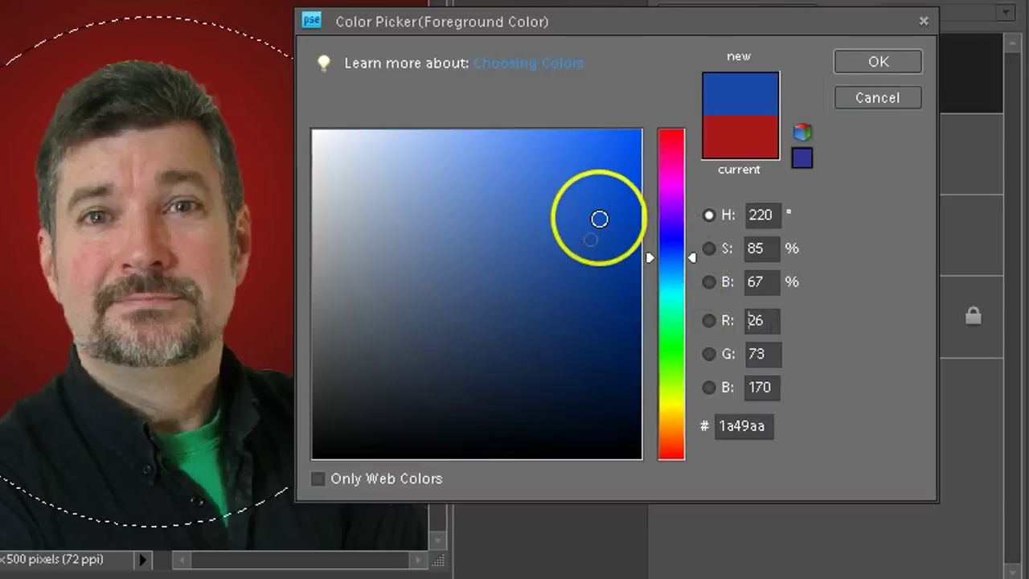
left_click(600, 218)
left_click(879, 62)
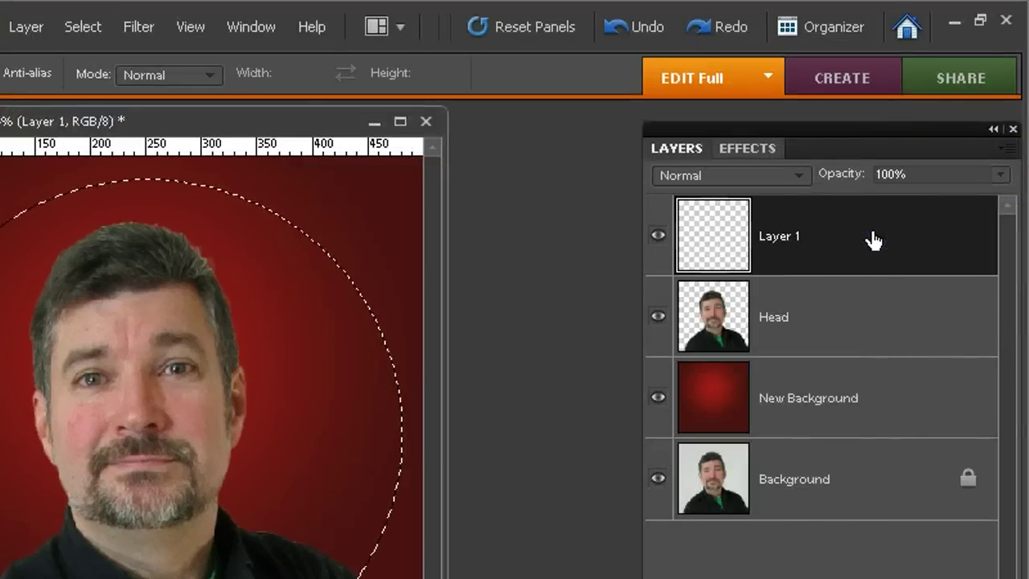
left_click(770, 233)
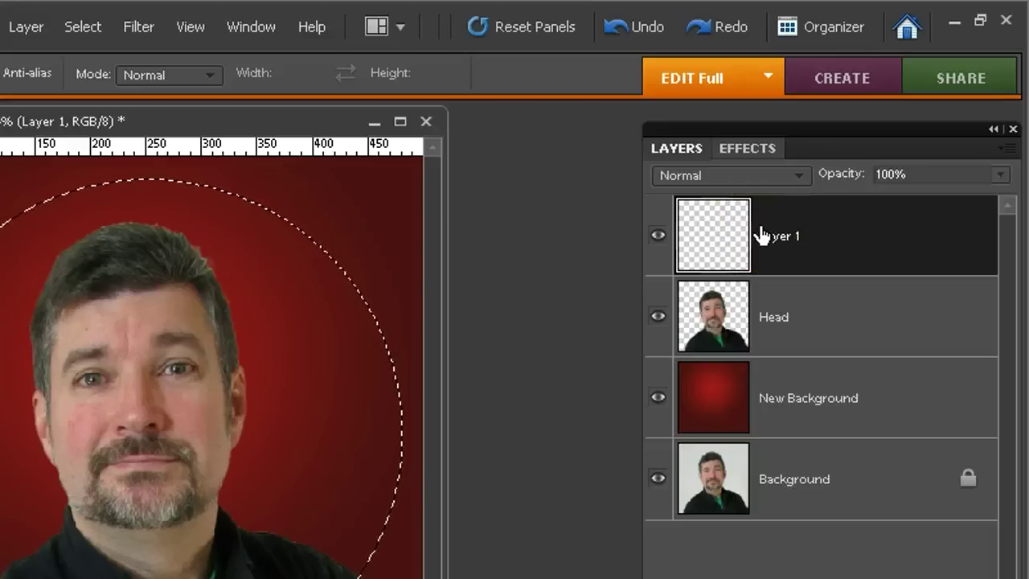
key("alt+BackSpace")
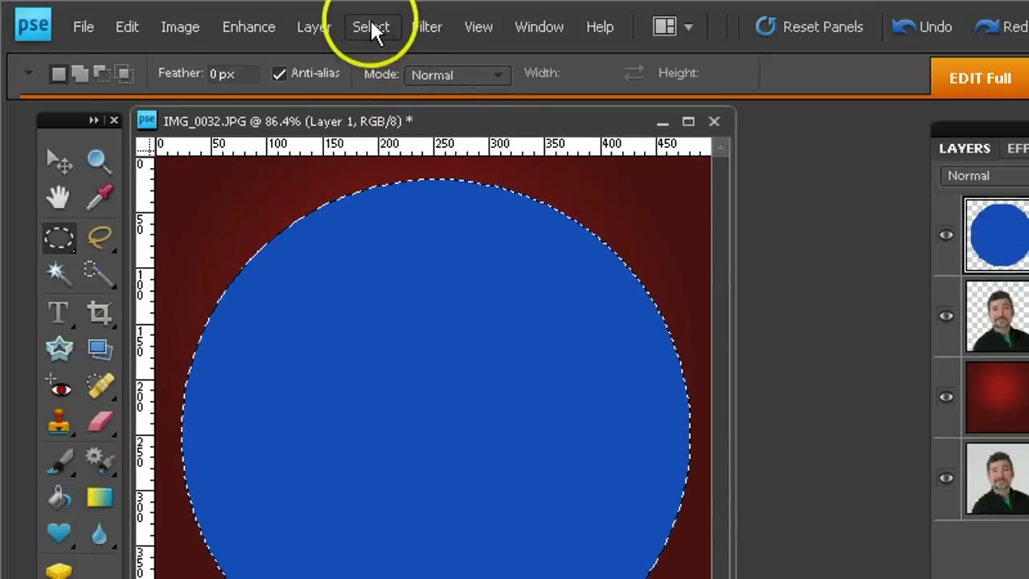
Step: Contract the circular selection by 50 pixels
left_click(371, 28)
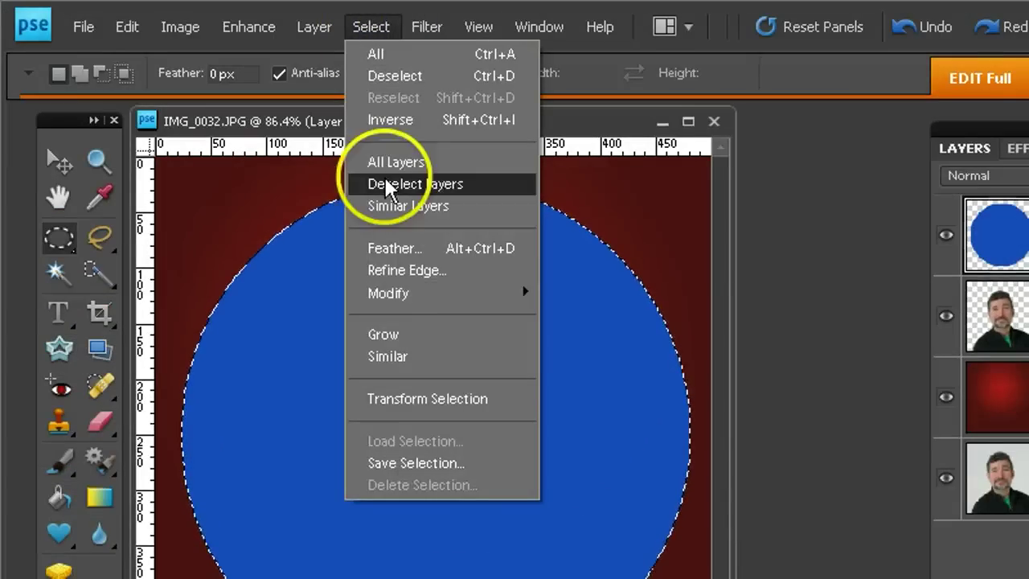
mouse_move(391, 291)
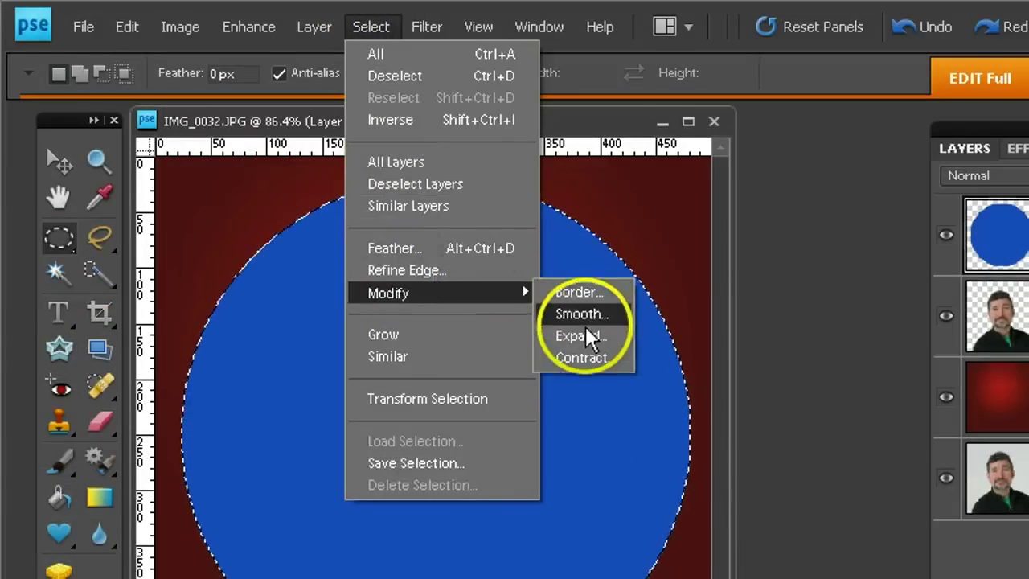
left_click(583, 357)
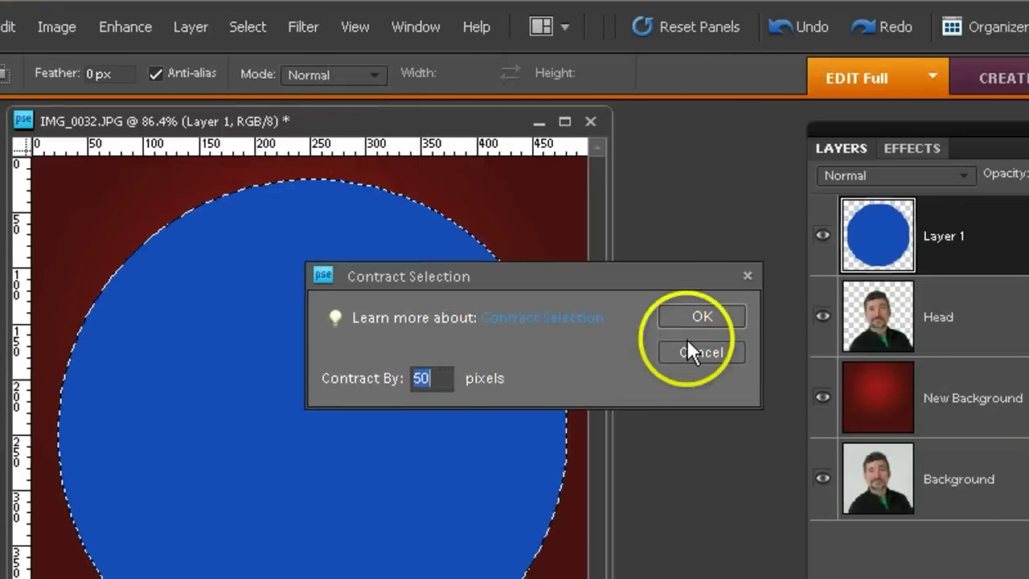
left_click(824, 317)
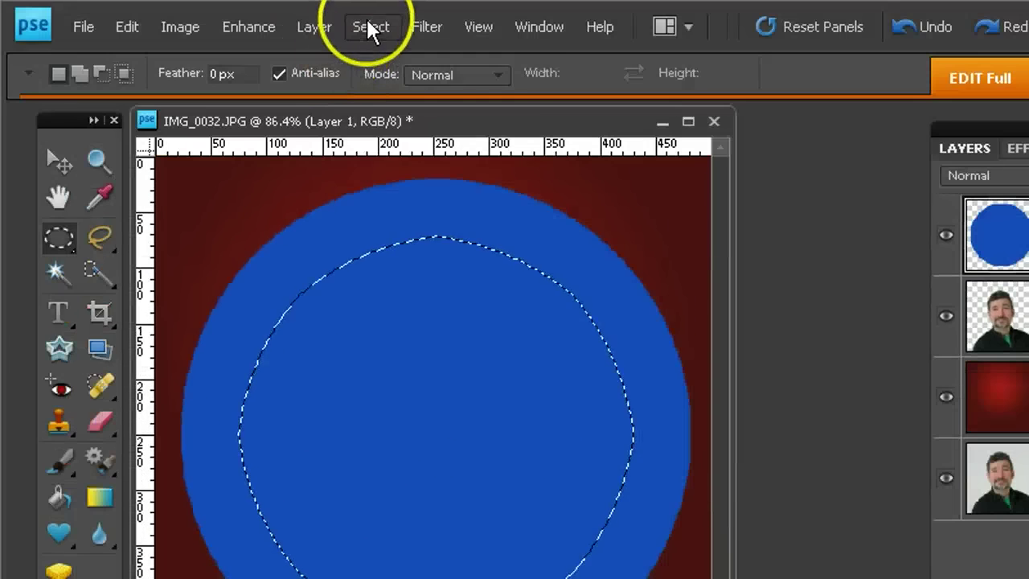
Step: Smooth the contracted selection with a 50-pixel sample radius and cut it out of the blue disc to leave a ring
left_click(370, 27)
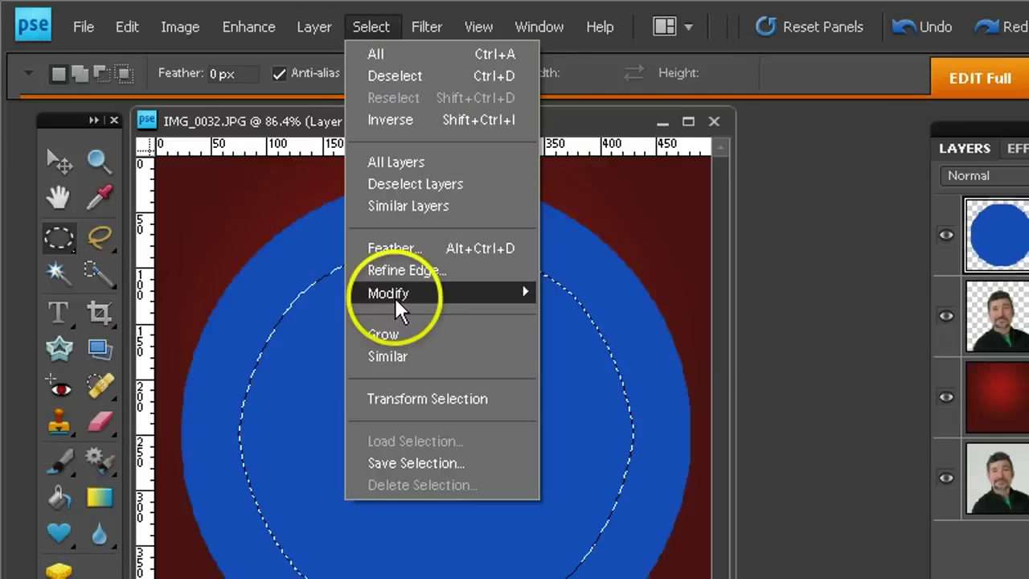
mouse_move(397, 294)
left_click(603, 315)
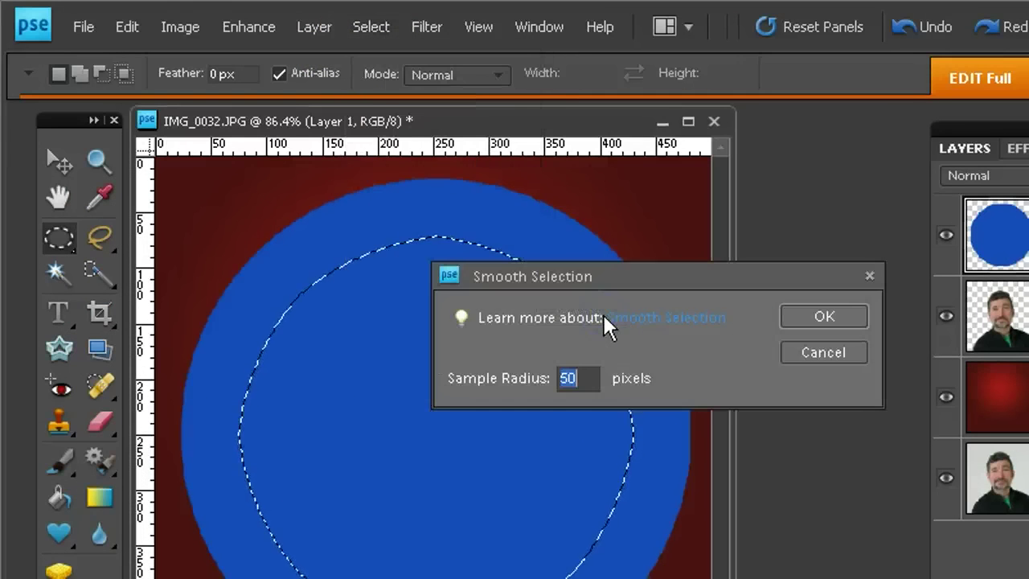
left_click(701, 313)
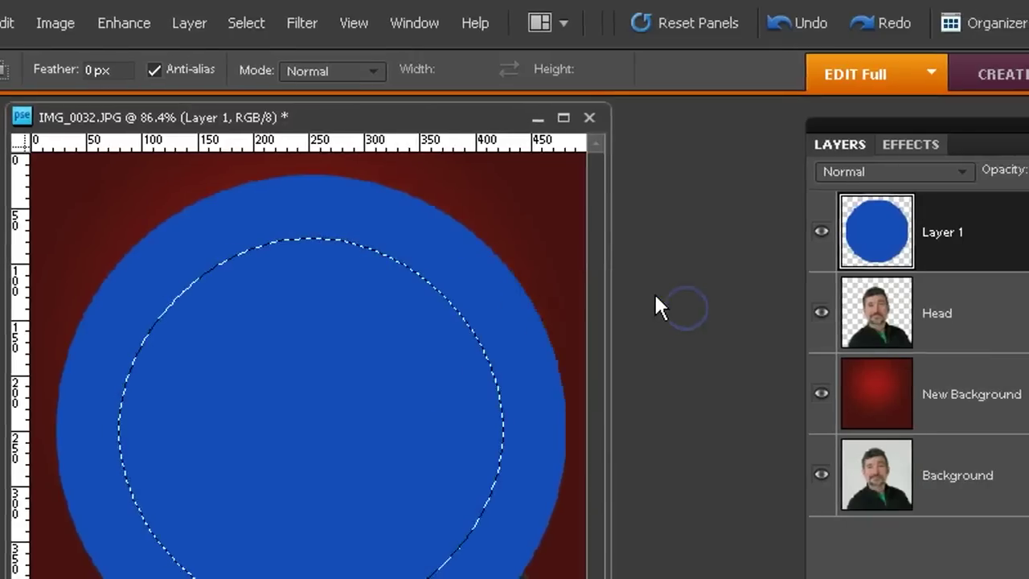
key("Delete")
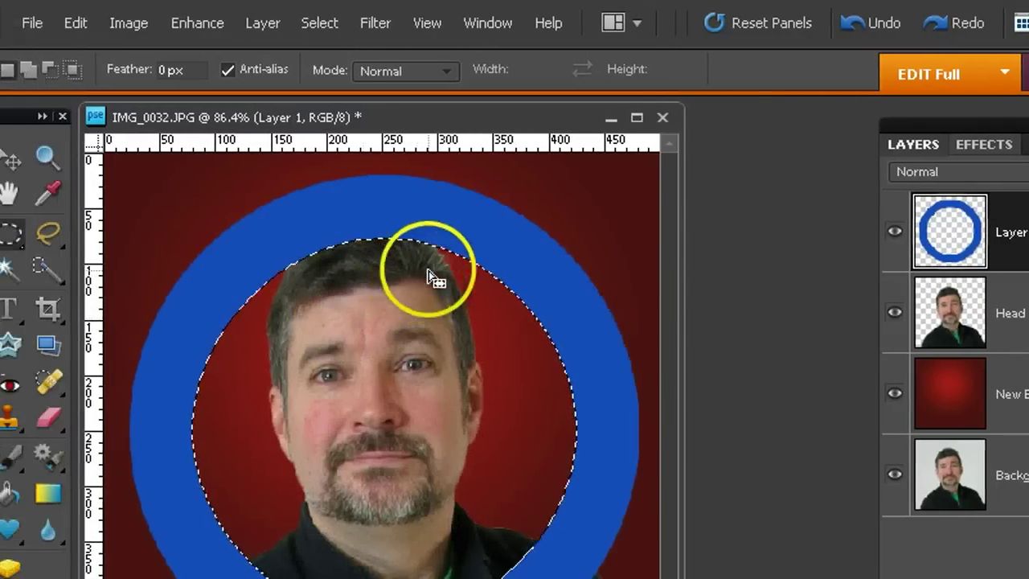
left_click(474, 234)
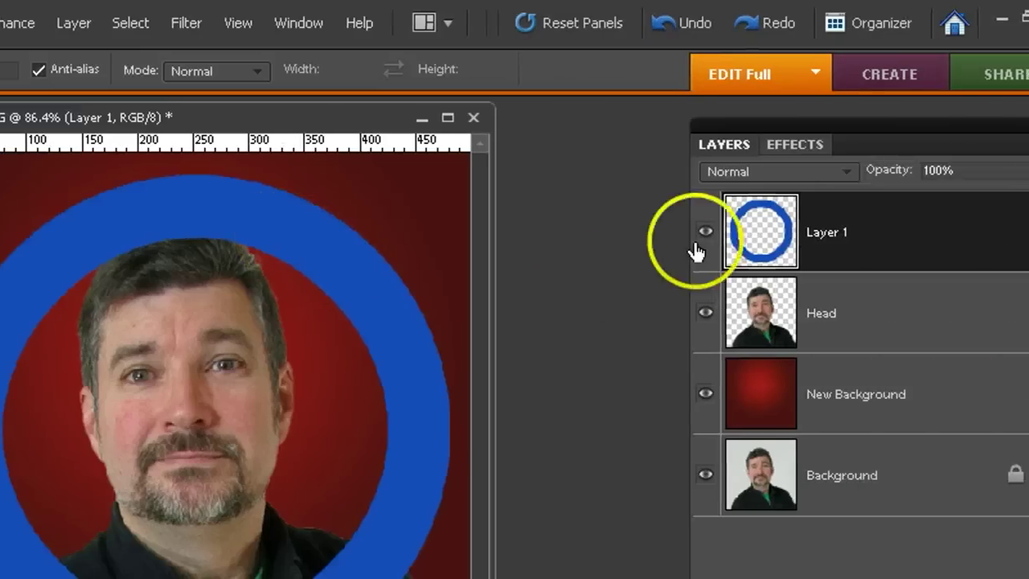
Step: Rename the ring's layer to Ring and give it an upward bevel with a size of 16 px
left_click(977, 230)
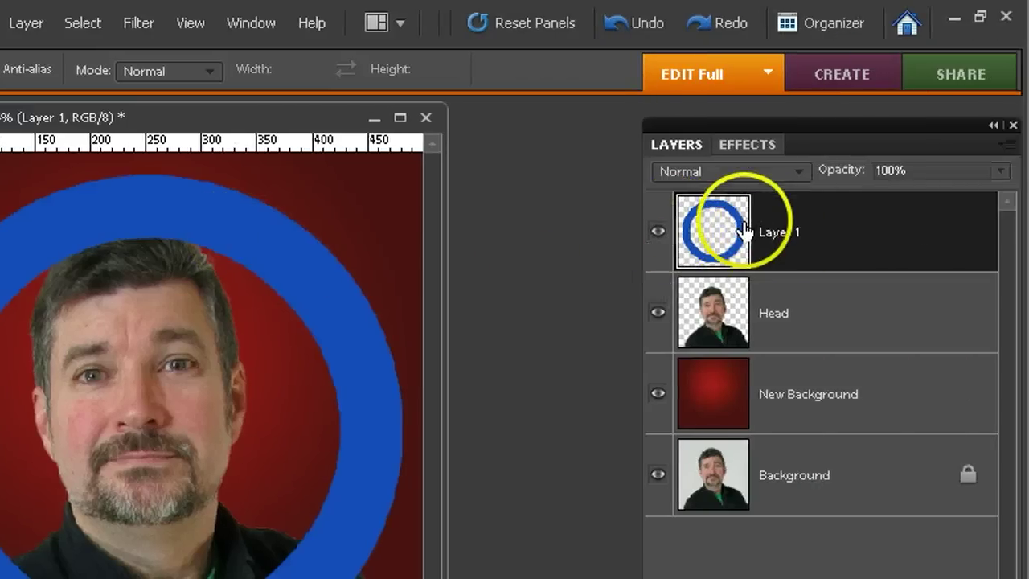
double_click(763, 233)
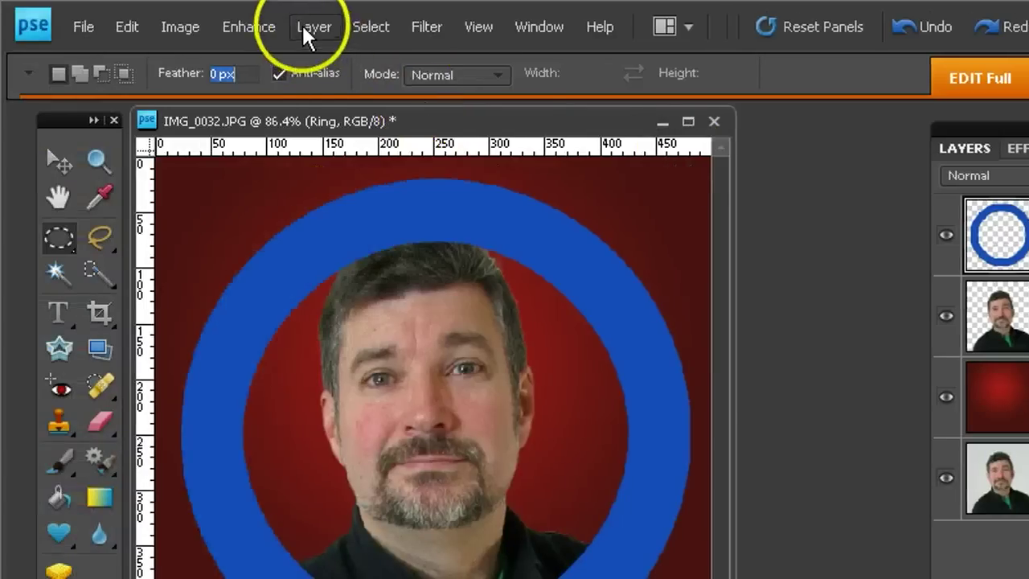
left_click(17, 24)
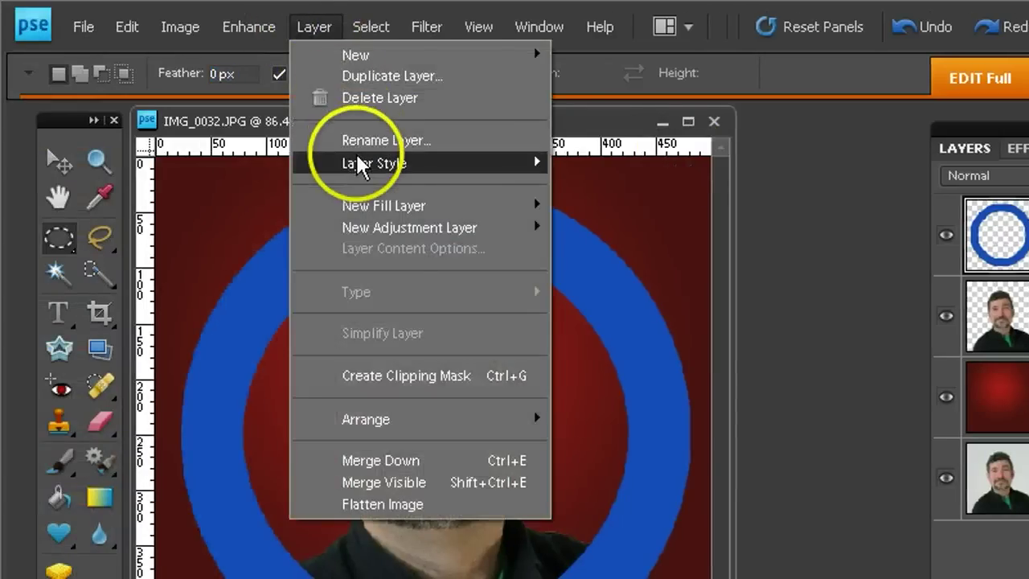
mouse_move(354, 161)
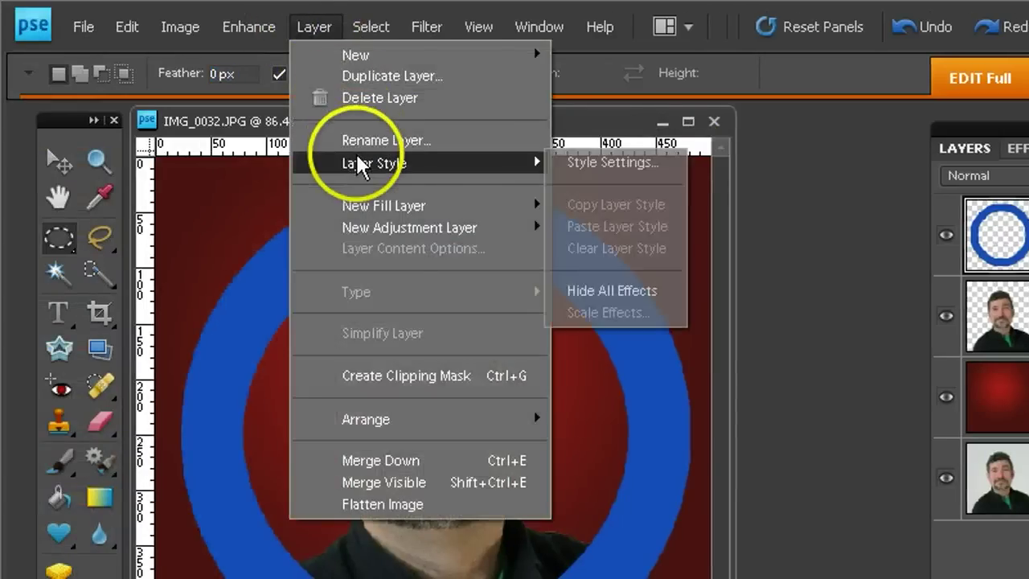
left_click(646, 165)
left_click(796, 505)
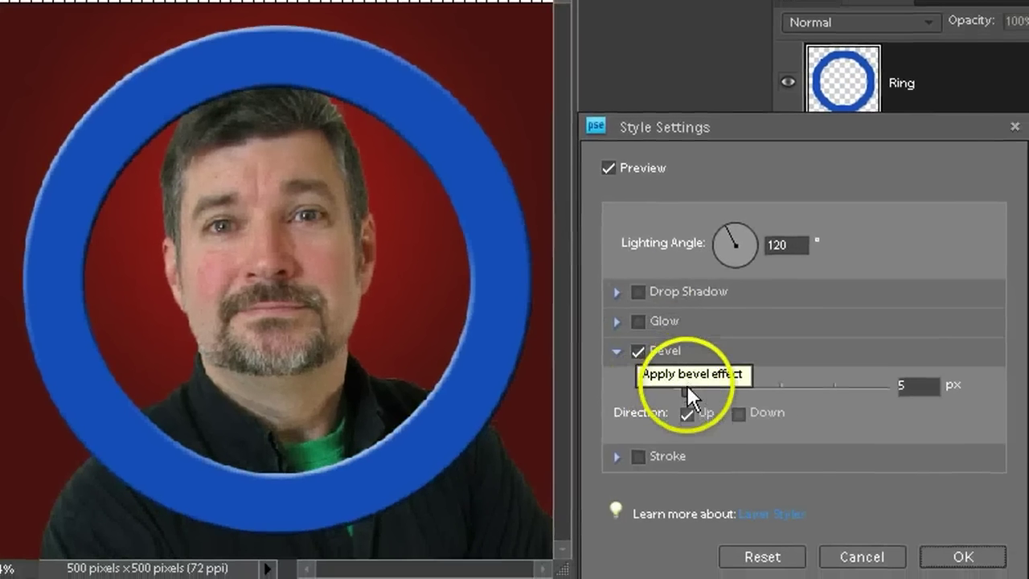
left_click_drag(725, 420, 723, 419)
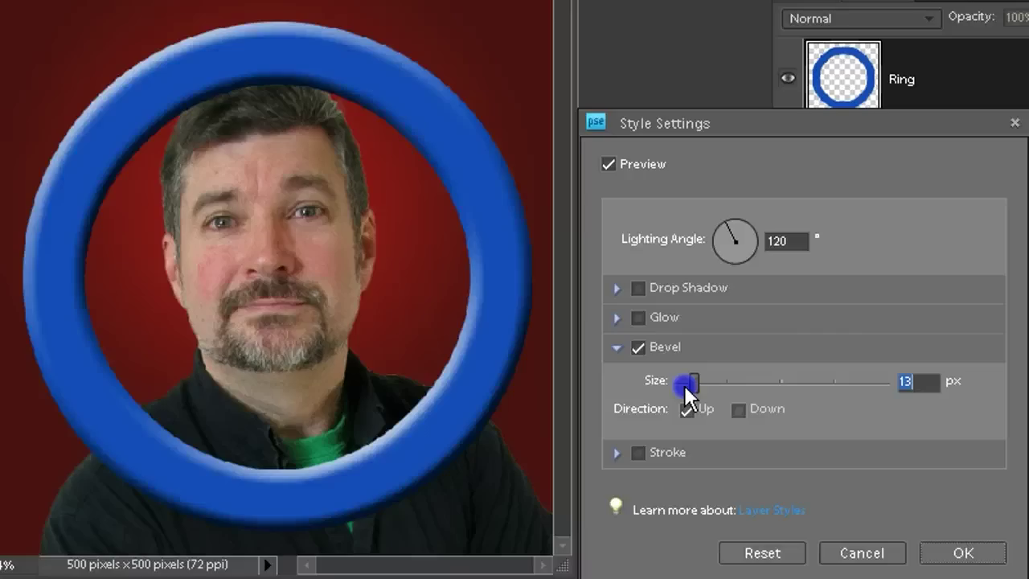
left_click_drag(684, 385, 685, 385)
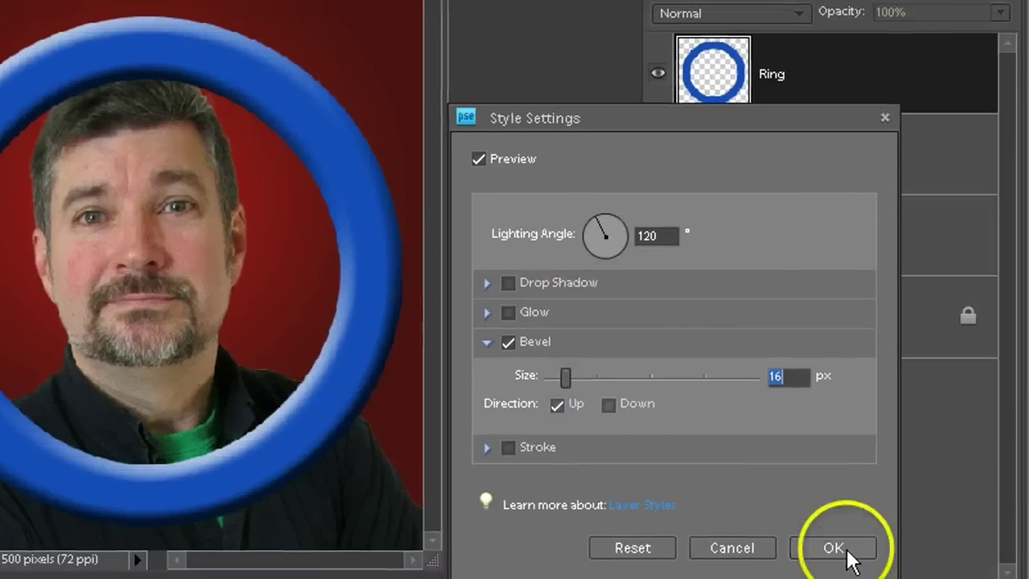
left_click(836, 548)
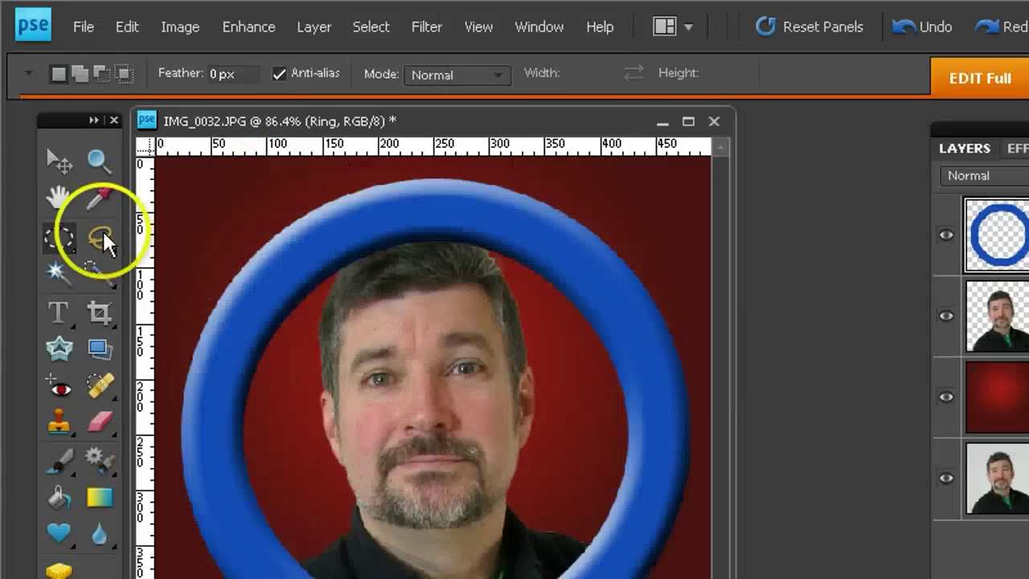
Step: On the Head layer, draw a rectangular selection about 210 × 145 px around the hair and forehead
left_click_drag(56, 238, 131, 234)
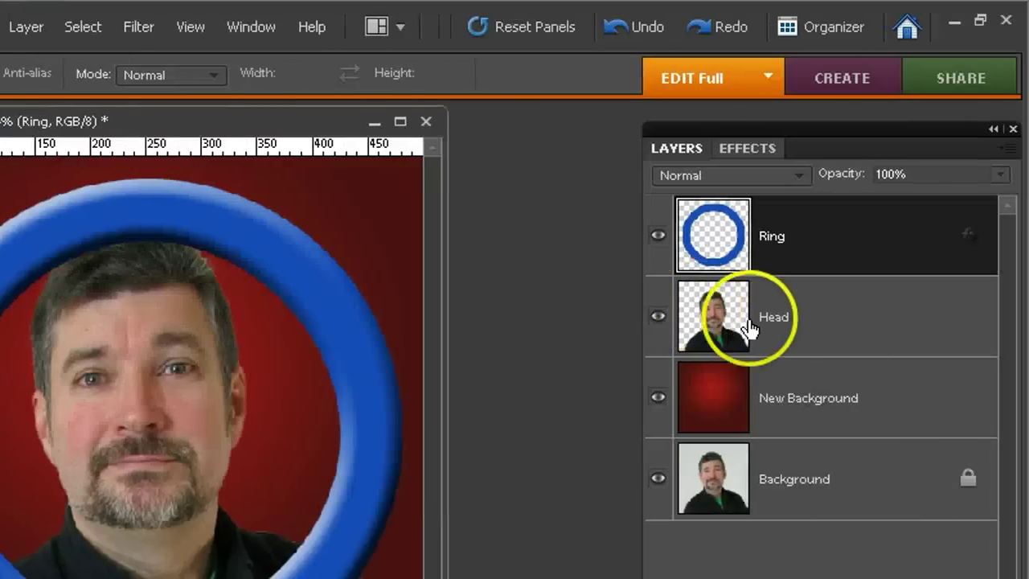
left_click(784, 321)
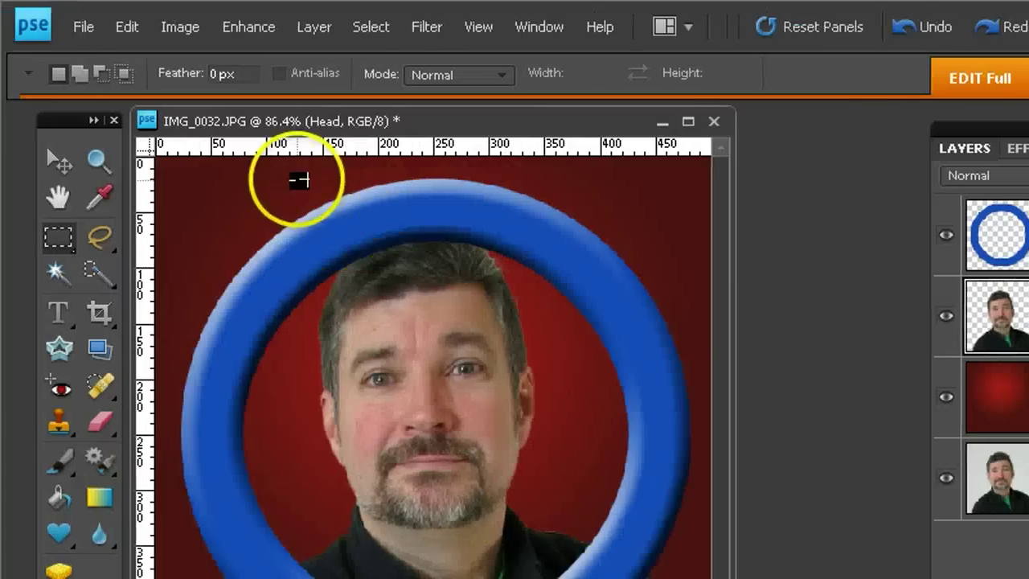
left_click_drag(298, 178, 533, 338)
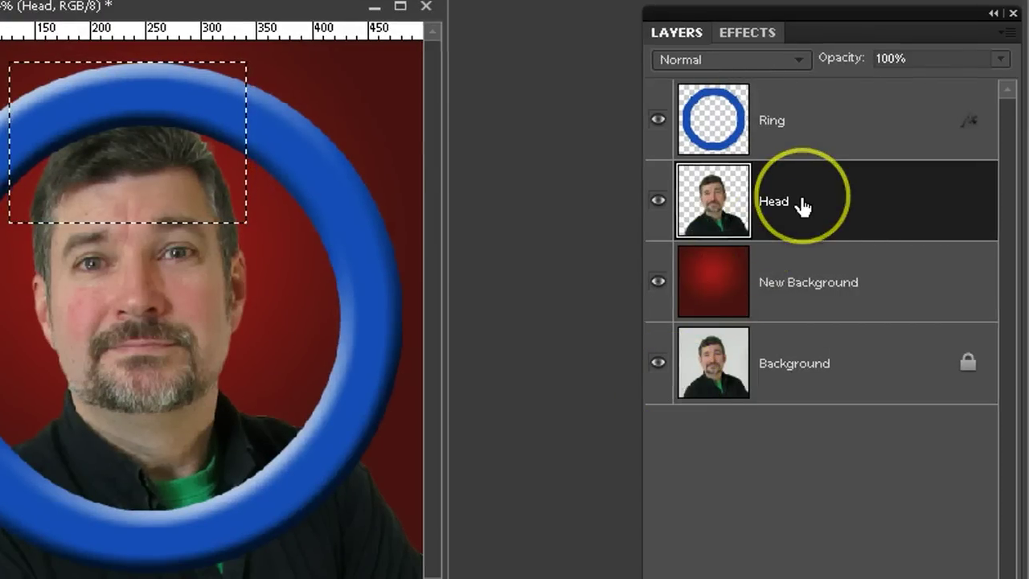
Step: Copy the selected part of the head to a new layer named Head Fix and place it above Ring
key("ctrl+j")
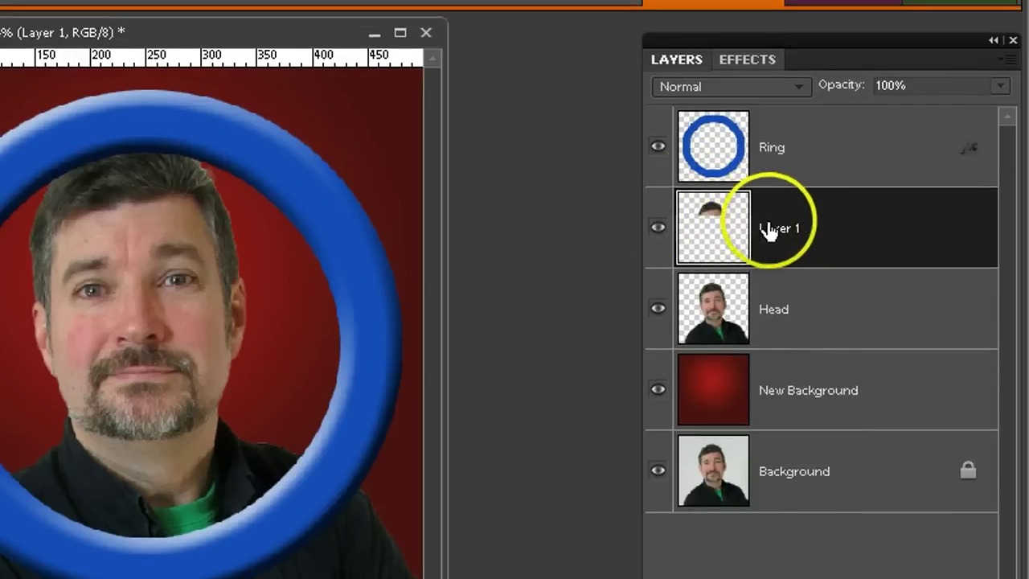
left_click_drag(786, 237, 784, 141)
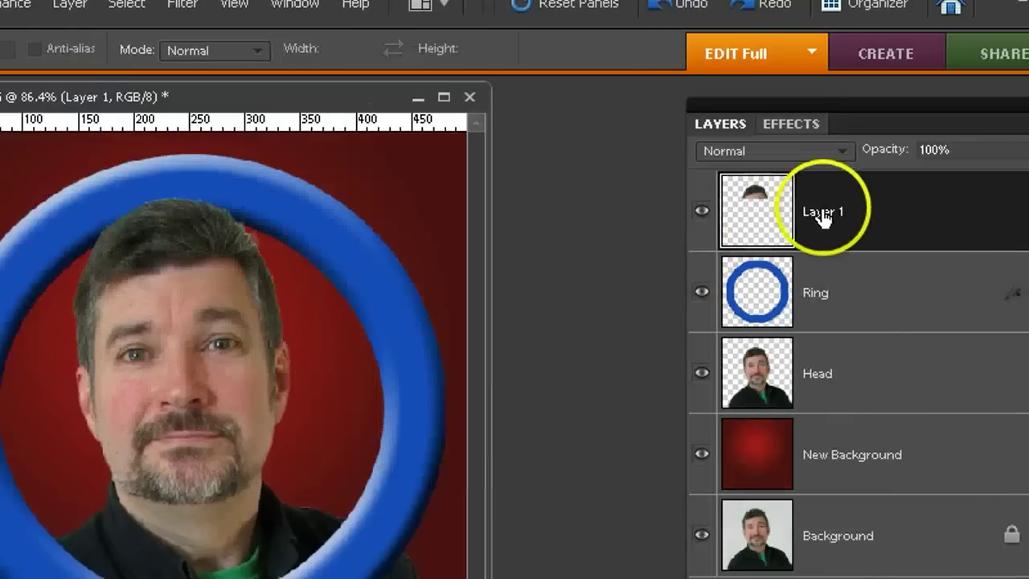
double_click(1022, 212)
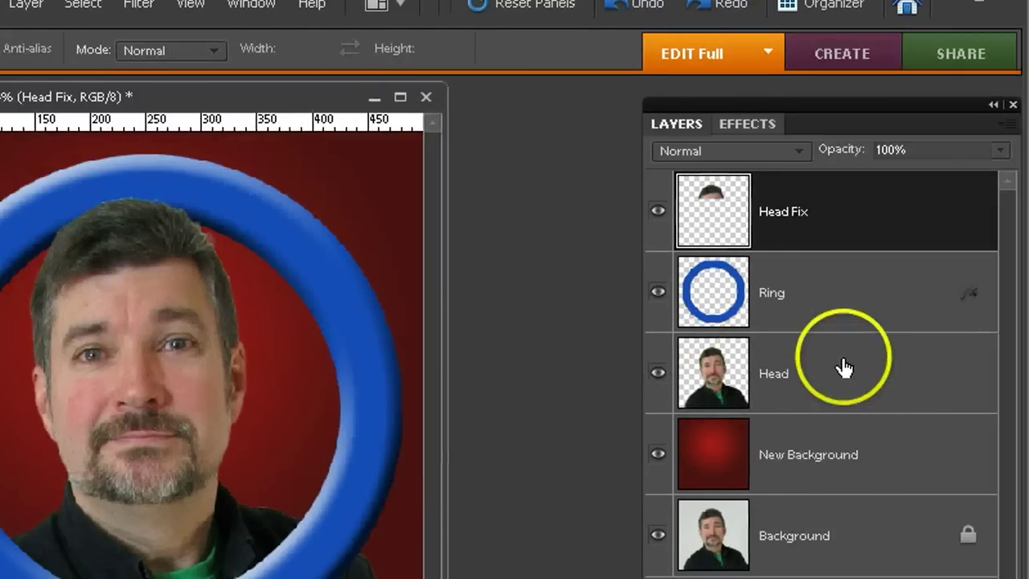
Step: Add an empty layer named MASK above Head and select the area outside the ring with the Magic Wand on the Ring layer
left_click(841, 369)
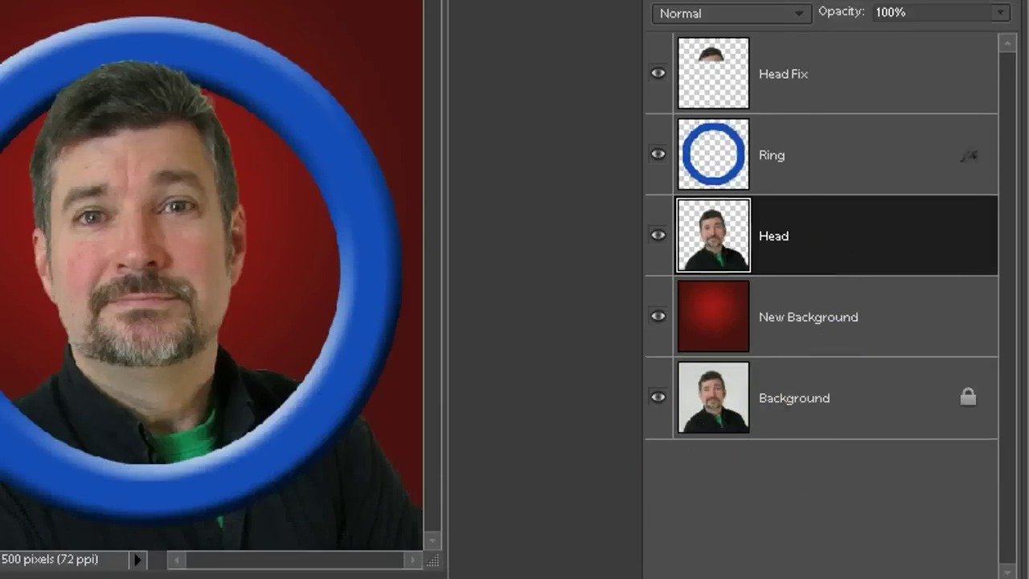
left_click(675, 578)
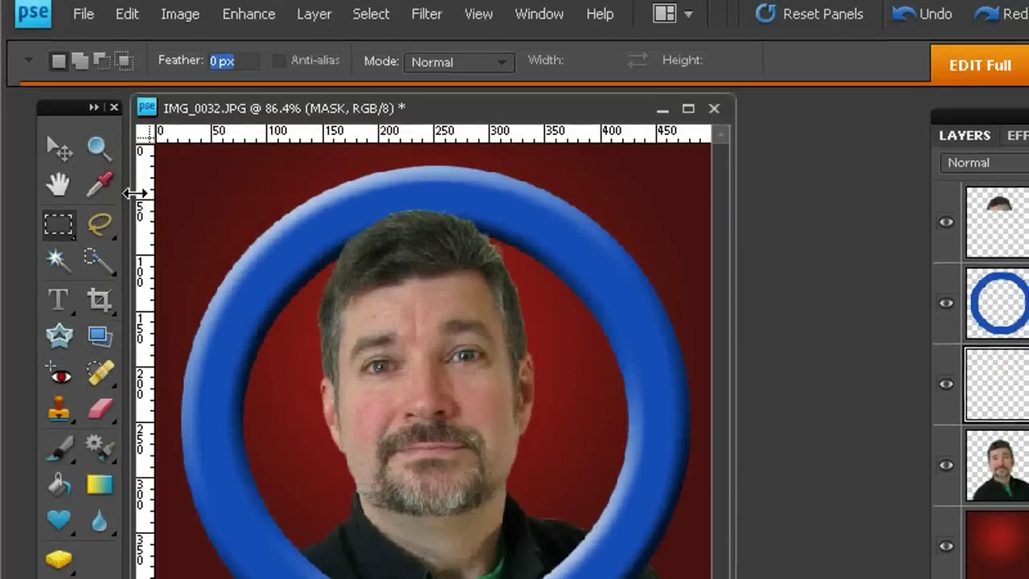
left_click(58, 258)
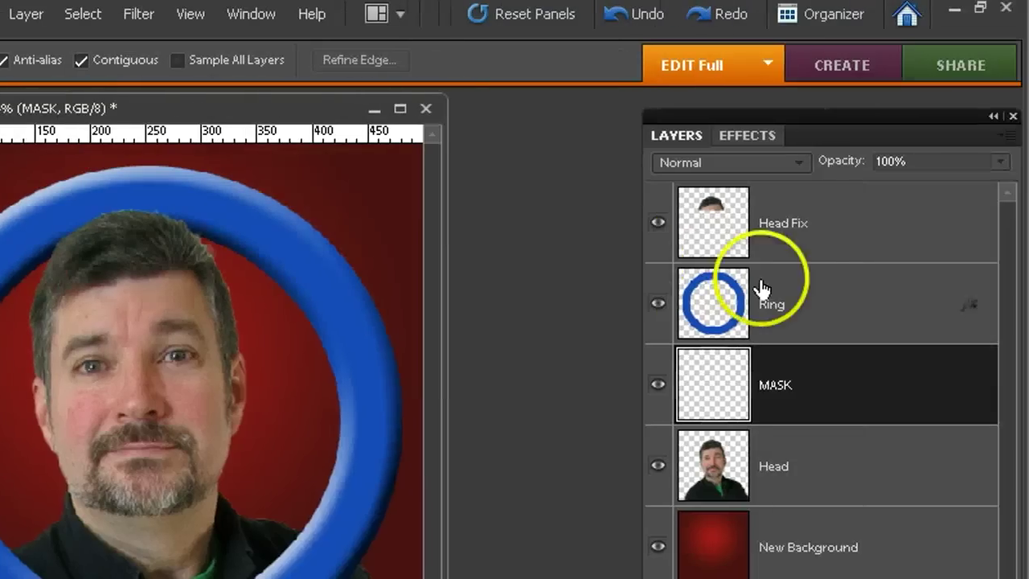
left_click(788, 299)
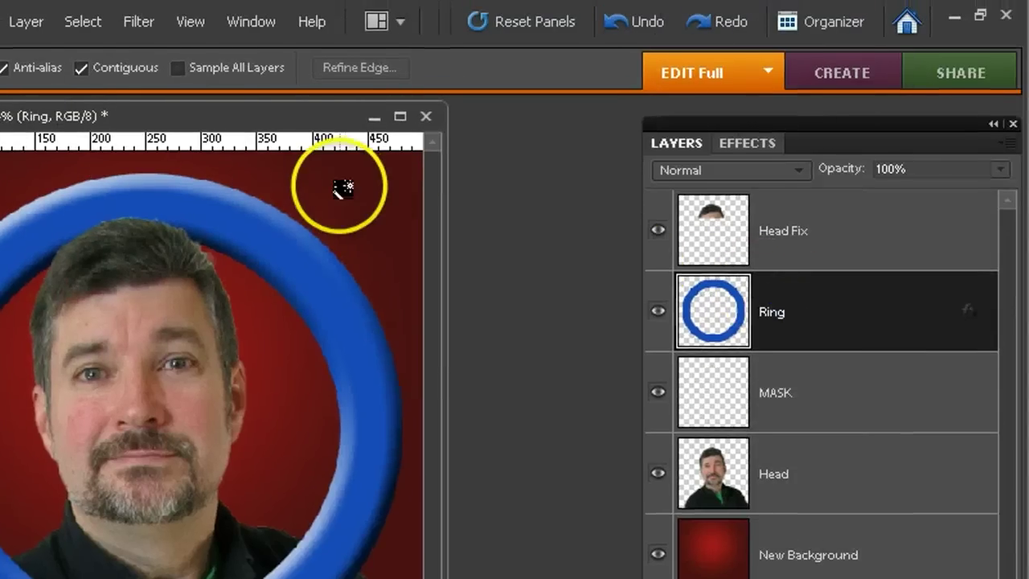
left_click(375, 200)
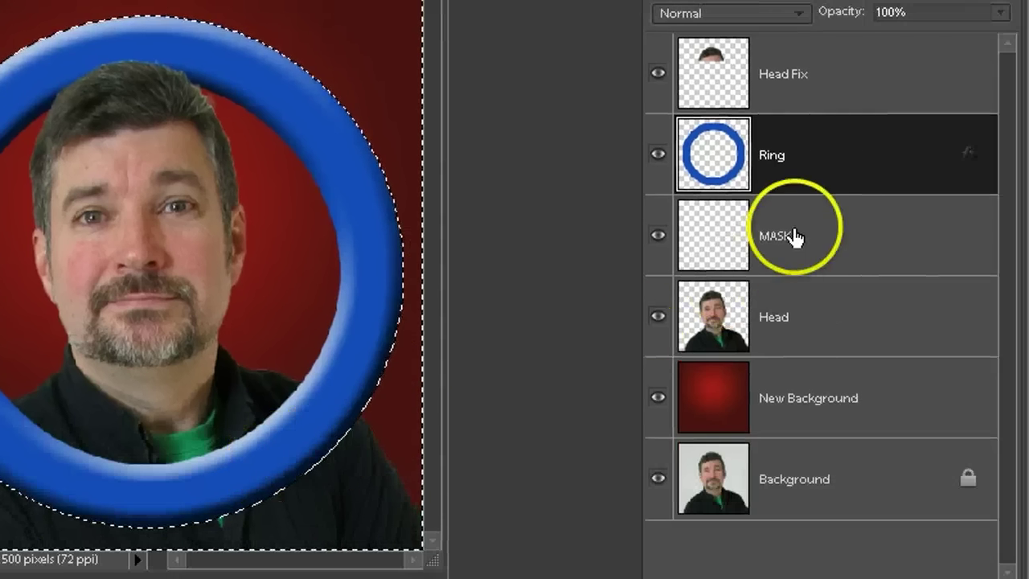
Step: Reset the colours to default and fill the area outside the ring with white on the MASK layer
left_click(874, 349)
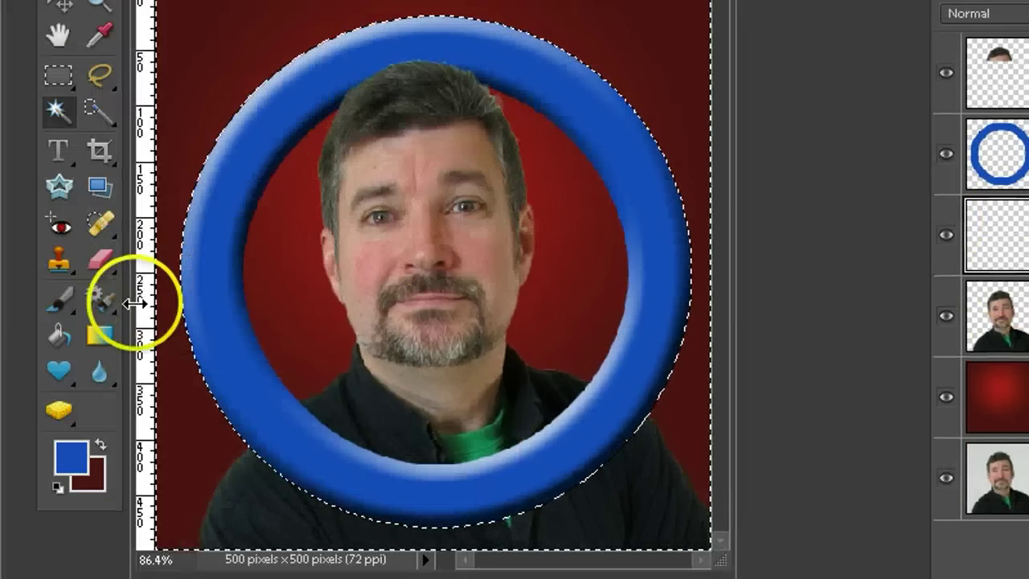
left_click(56, 487)
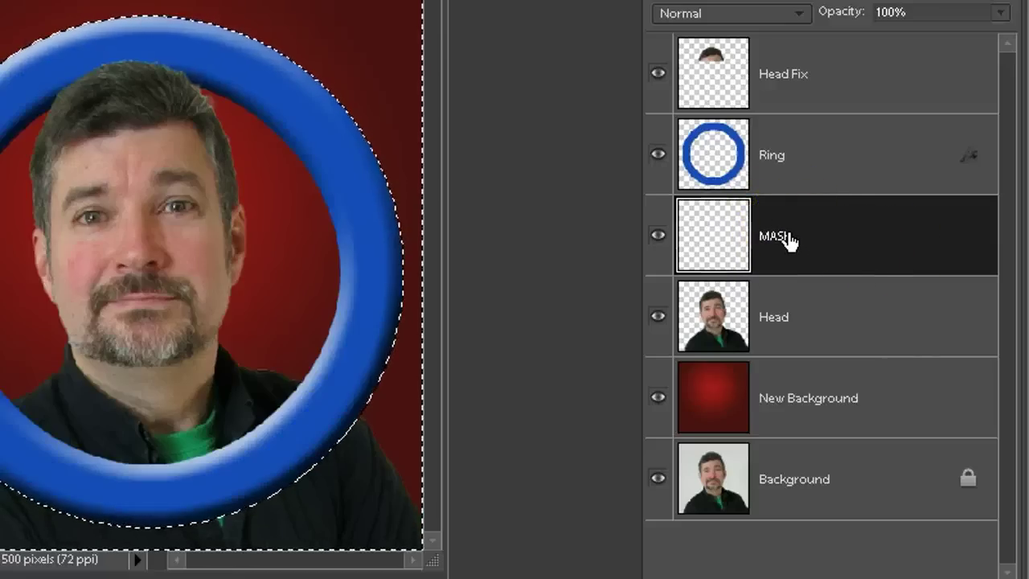
key("ctrl+BackSpace")
left_click(774, 238)
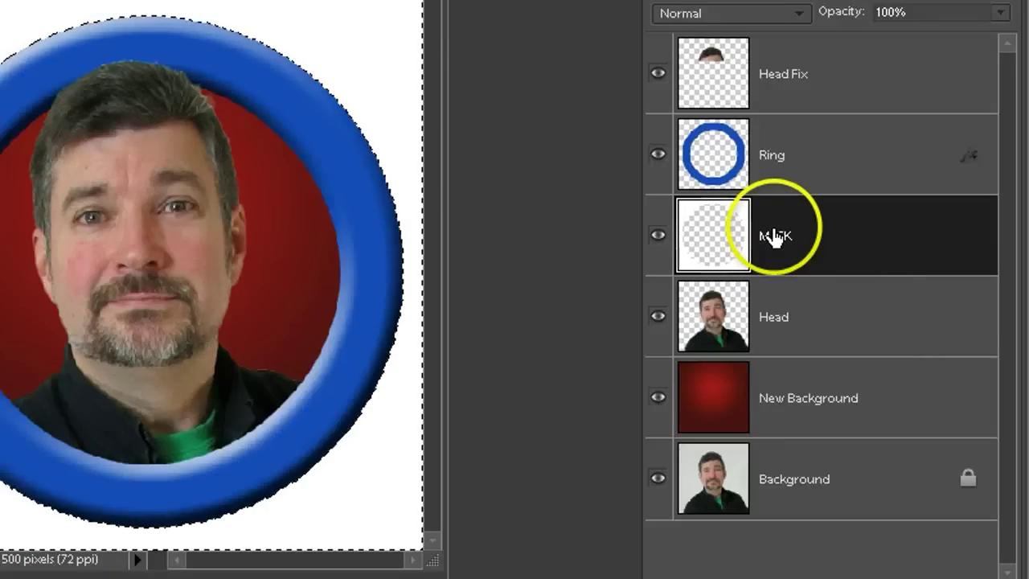
Step: Load the ring's shape as a selection and add a new empty layer above MASK
left_click(96, 159)
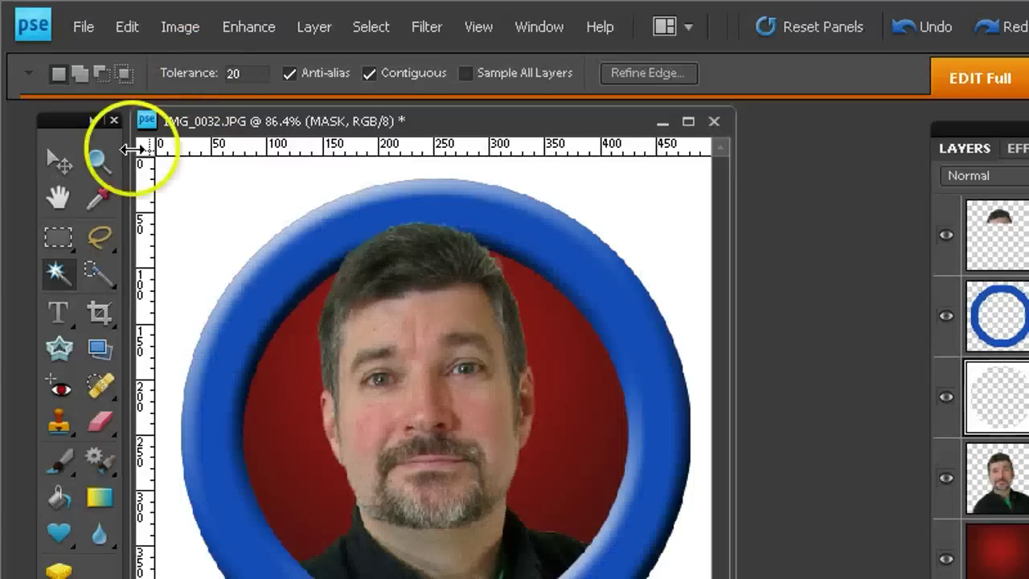
double_click(97, 161)
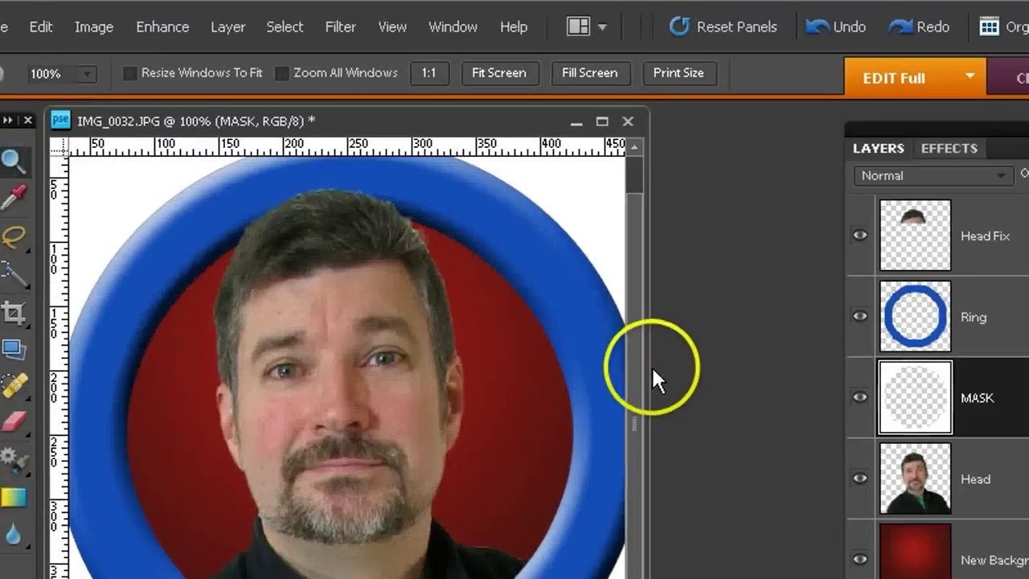
left_click_drag(653, 370, 838, 370)
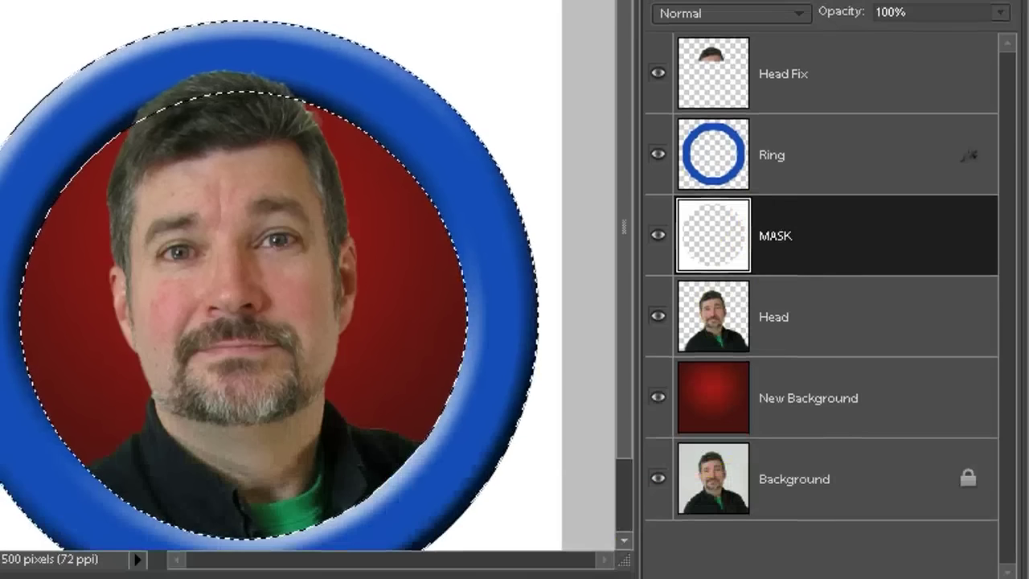
key("ctrl+shift+alt+n")
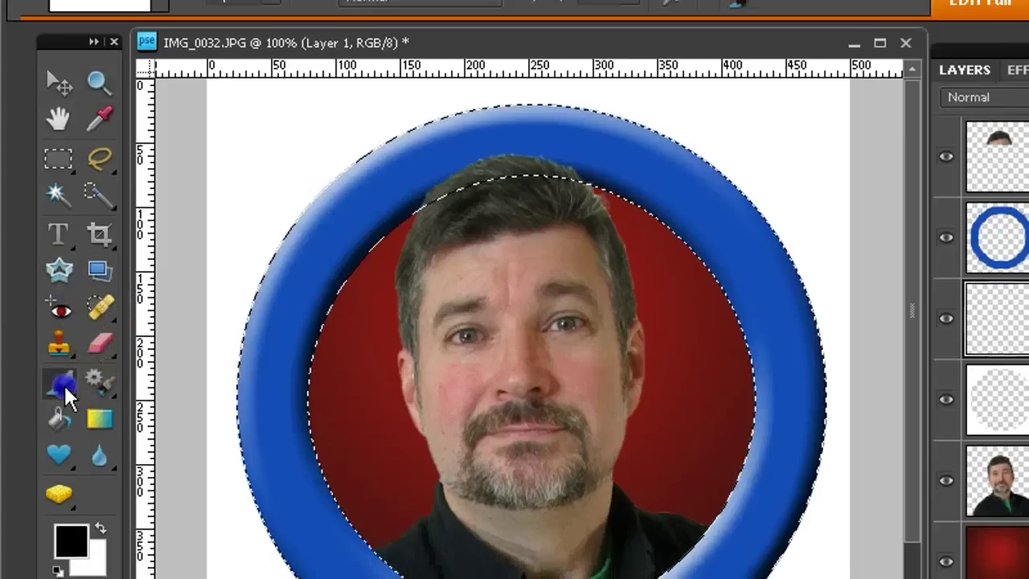
Step: Paint a soft black shadow within the ring selection around the top of the hair and move the shadow layer above Ring
left_click(64, 414)
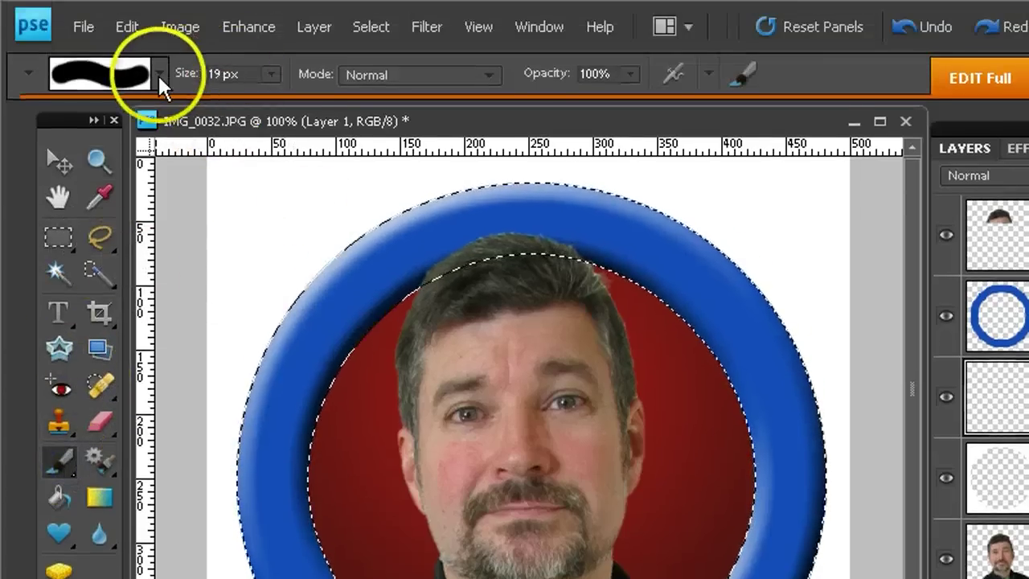
left_click(161, 49)
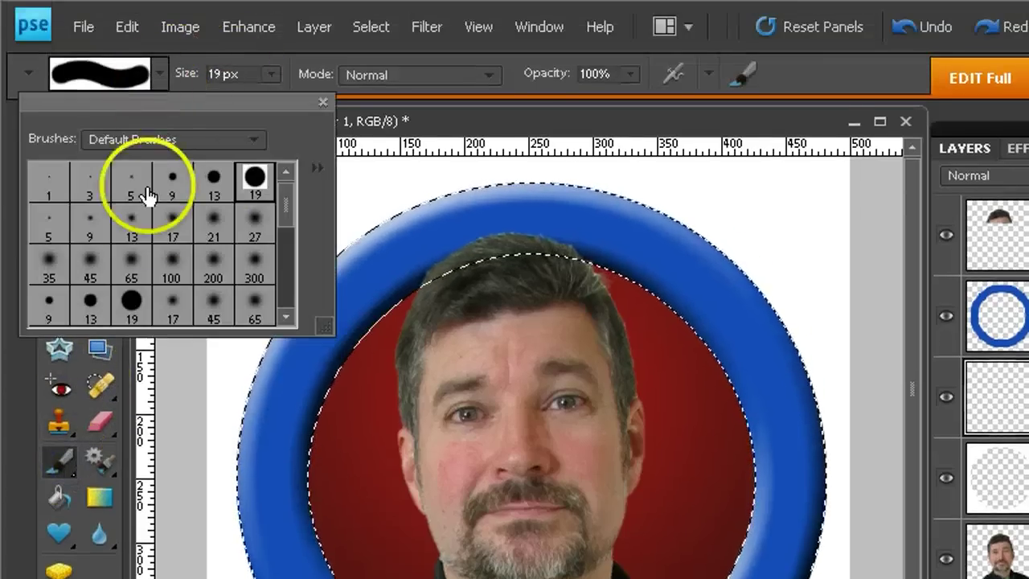
mouse_move(464, 325)
left_mouse_down()
mouse_move(459, 299)
mouse_move(571, 281)
mouse_move(518, 263)
mouse_move(536, 268)
mouse_move(482, 271)
mouse_move(487, 256)
mouse_move(540, 260)
mouse_move(484, 271)
mouse_move(538, 262)
left_mouse_up()
left_click(571, 280)
left_click_drag(795, 383, 780, 289)
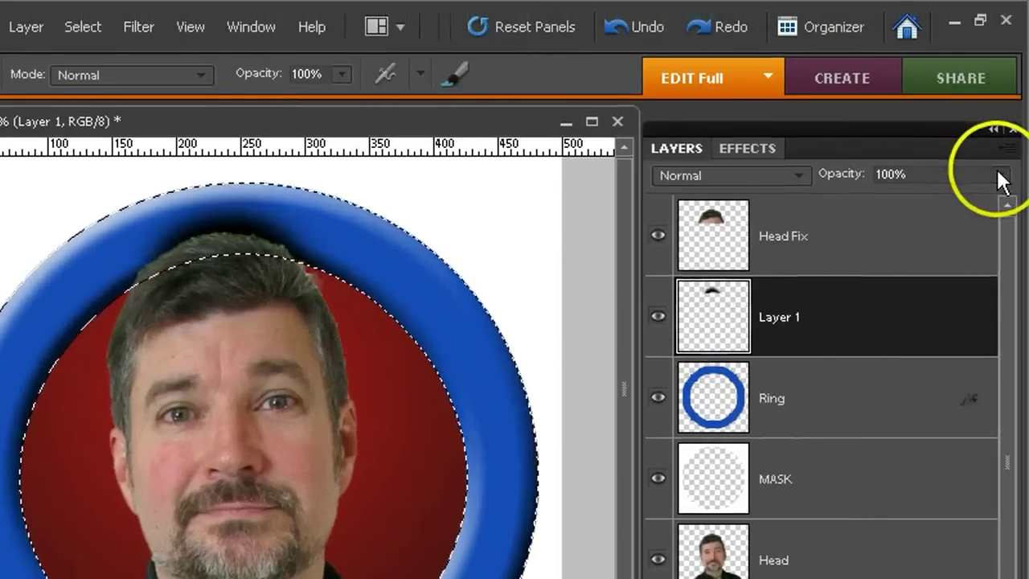
Step: Lower the shadow layer's opacity to 59%
left_click(1000, 177)
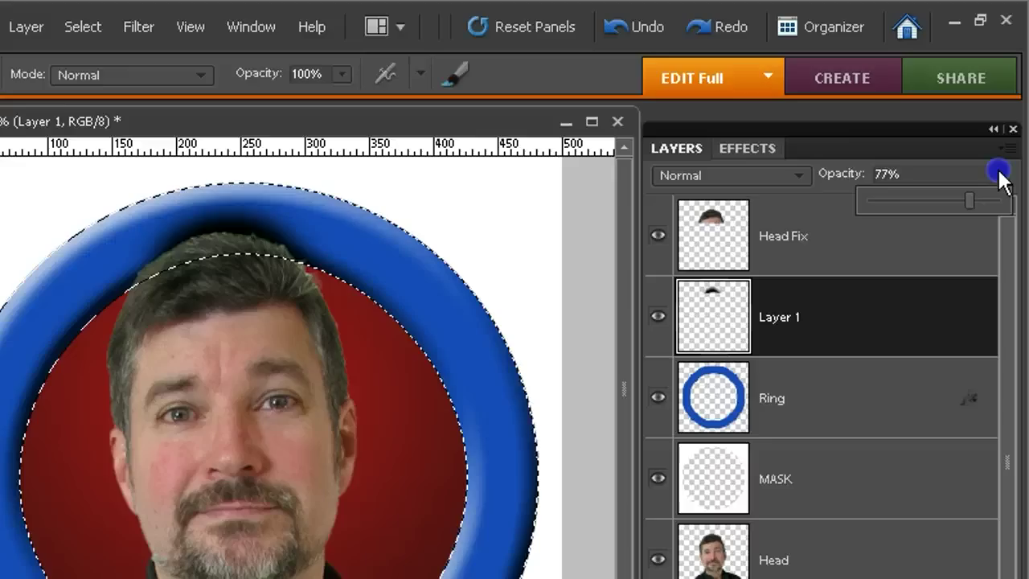
key("Down")
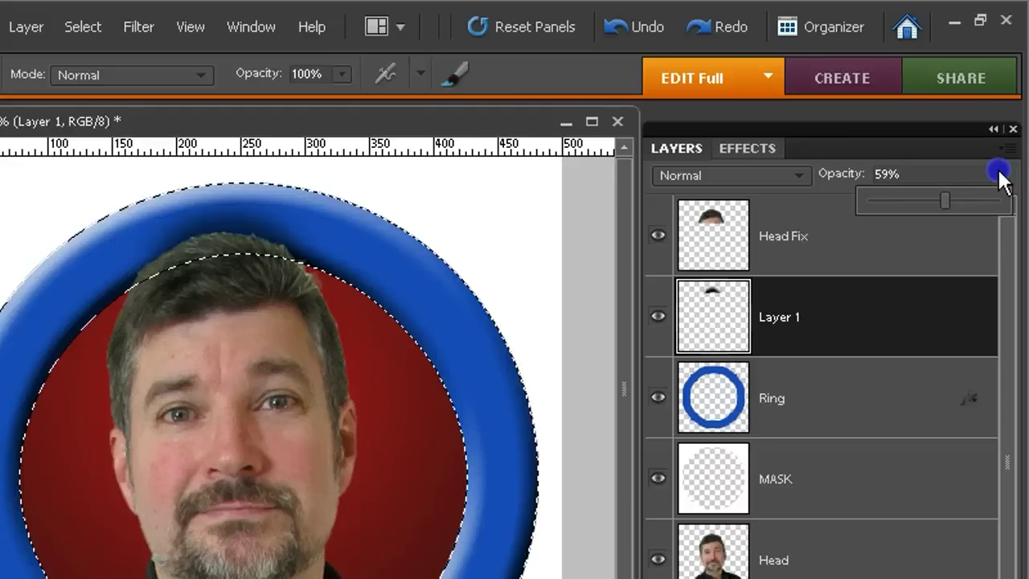
left_click(563, 246)
Step: Drop the selection and nudge the shadow layer several pixels down and to the right behind the hair
left_click(58, 161)
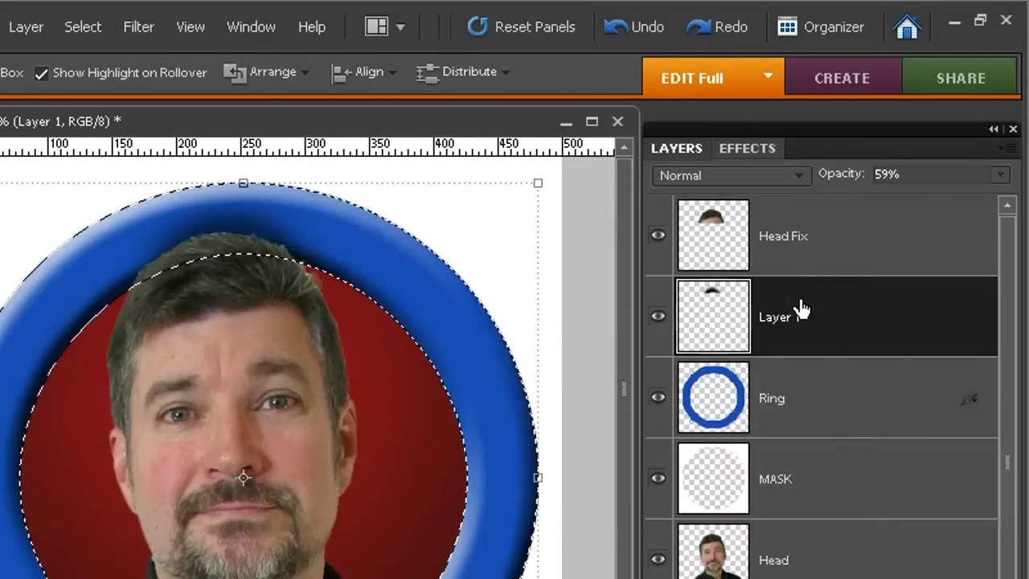
left_click(789, 299)
key("ctrl+d")
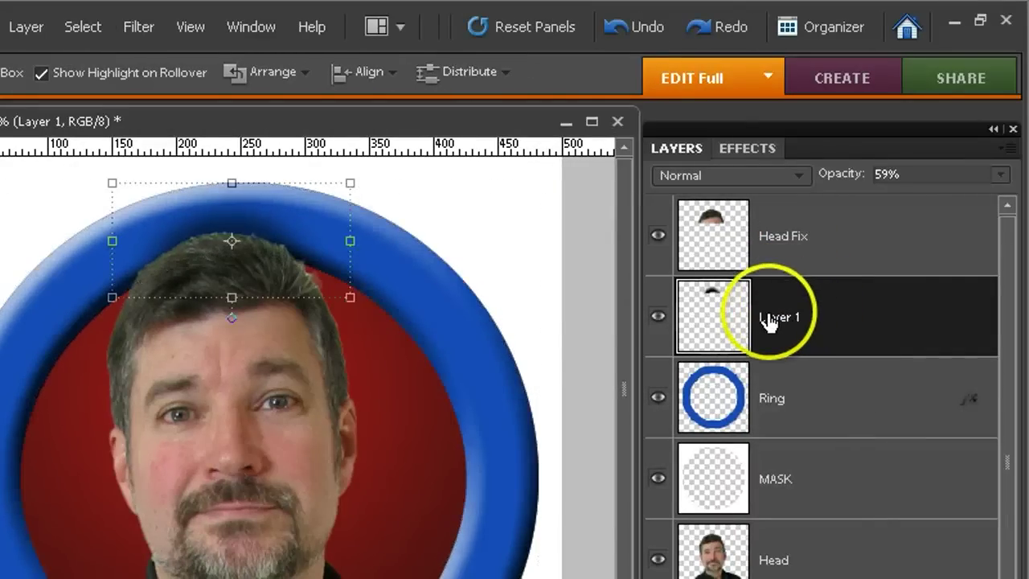
key("Down")
key("Down")
key("Down")
key("Down")
key("Down")
key("Down")
key("Down")
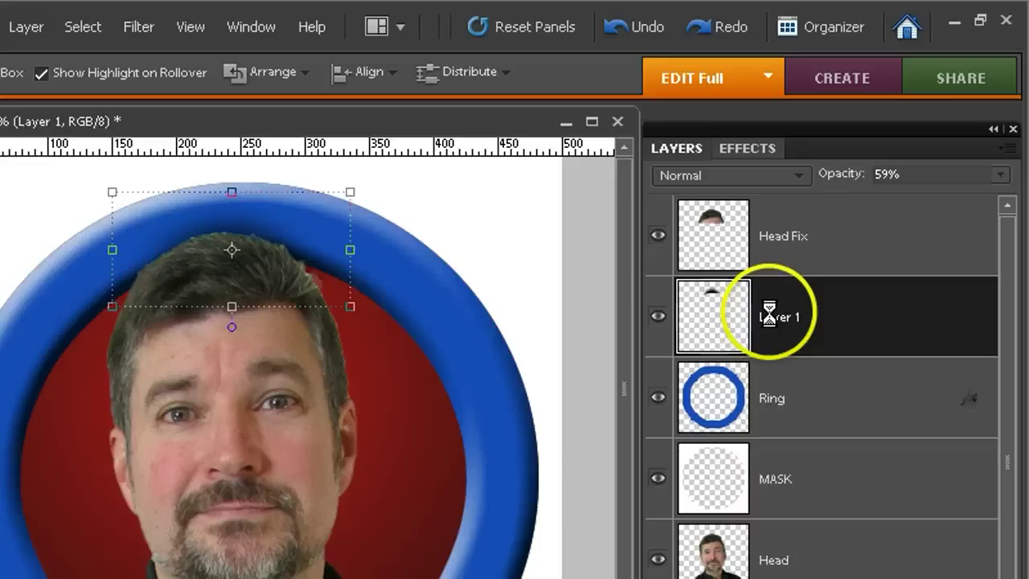
key("Up")
key("Right")
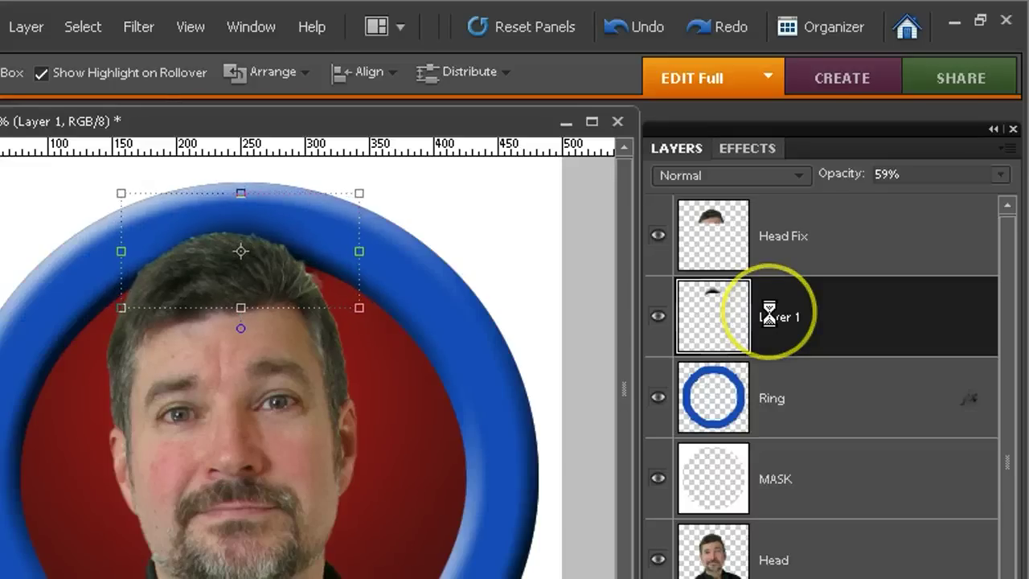
key("Left")
Step: Leave the shadow layer and open the finished image in Save For Web
left_click(498, 221)
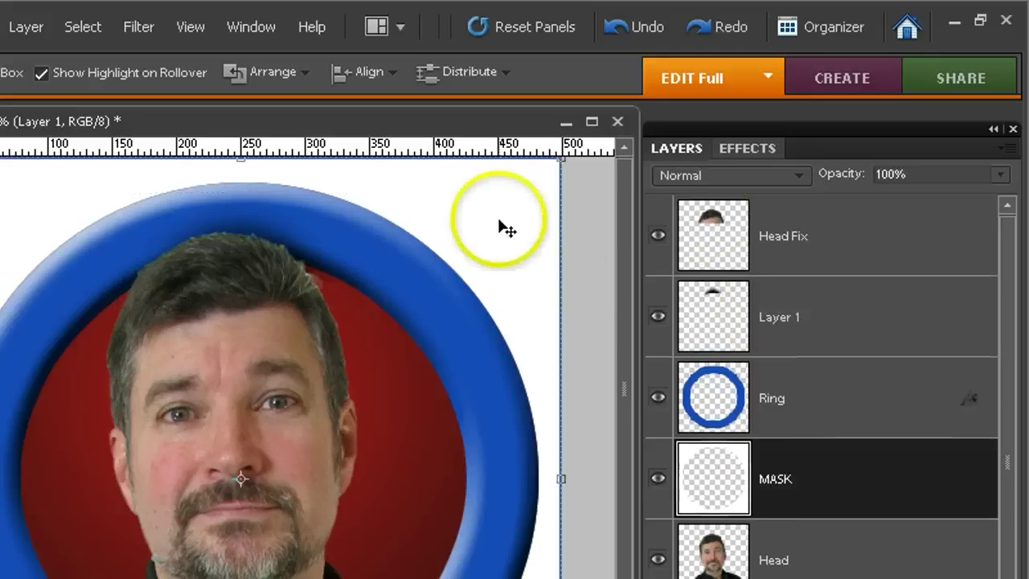
left_click(599, 269)
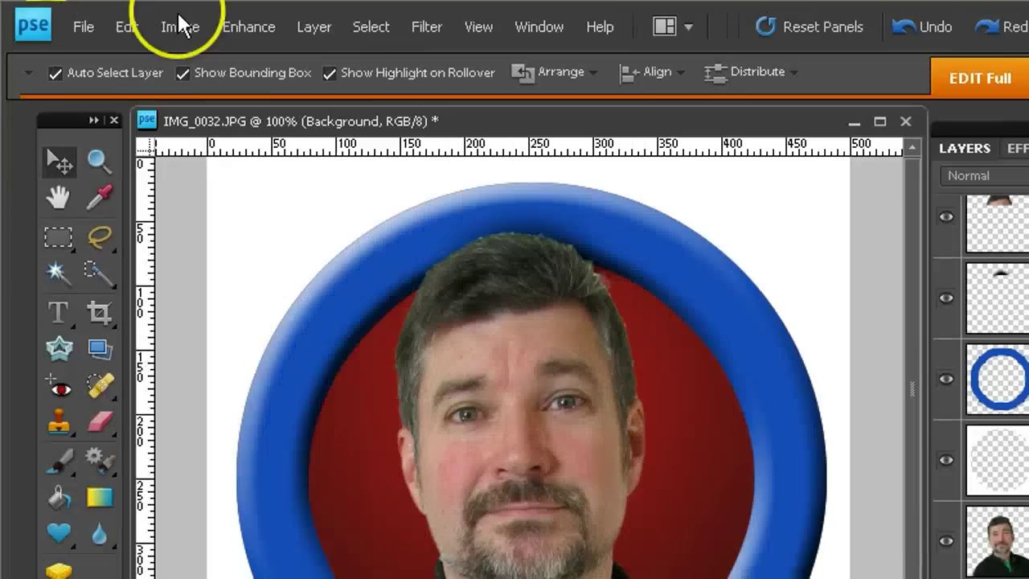
left_click(85, 28)
left_click(143, 273)
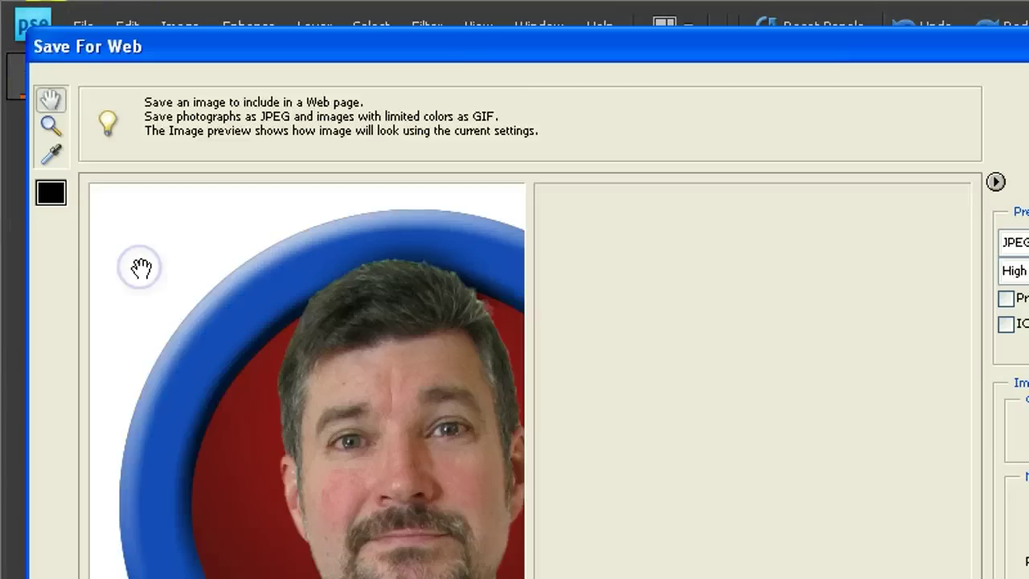